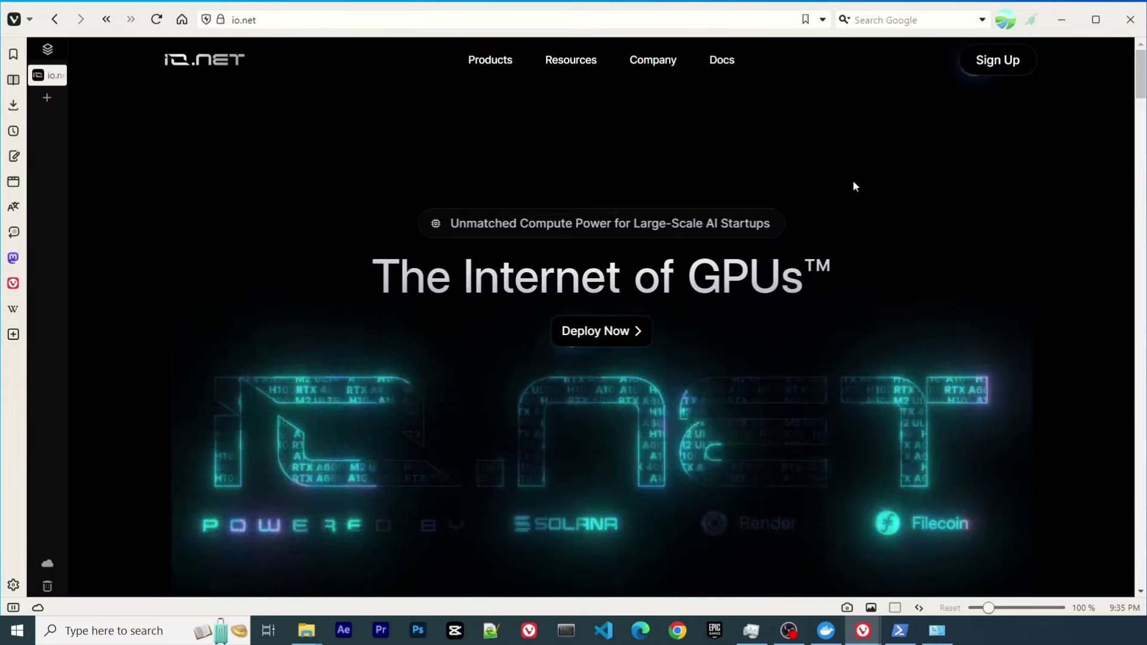
# Step: Scroll through the io.net homepage hero section, 'The Internet of GPUs'
pyautogui.scroll(-1, 776, 144)
pyautogui.scroll(-2, 739, 202)
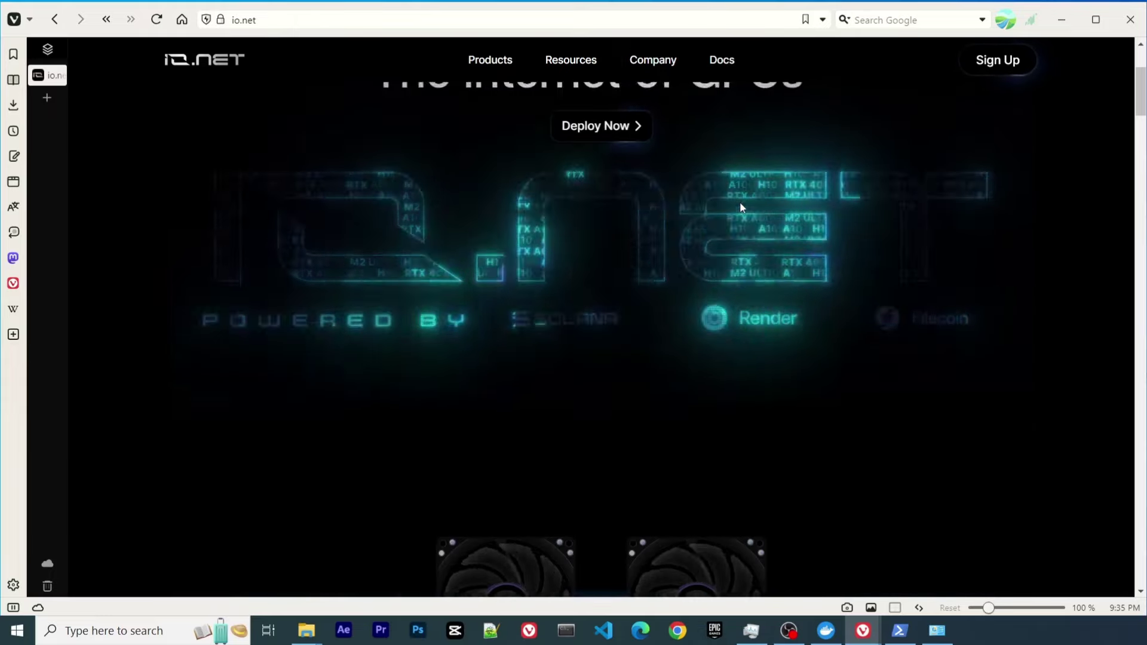
pyautogui.scroll(3, 740, 202)
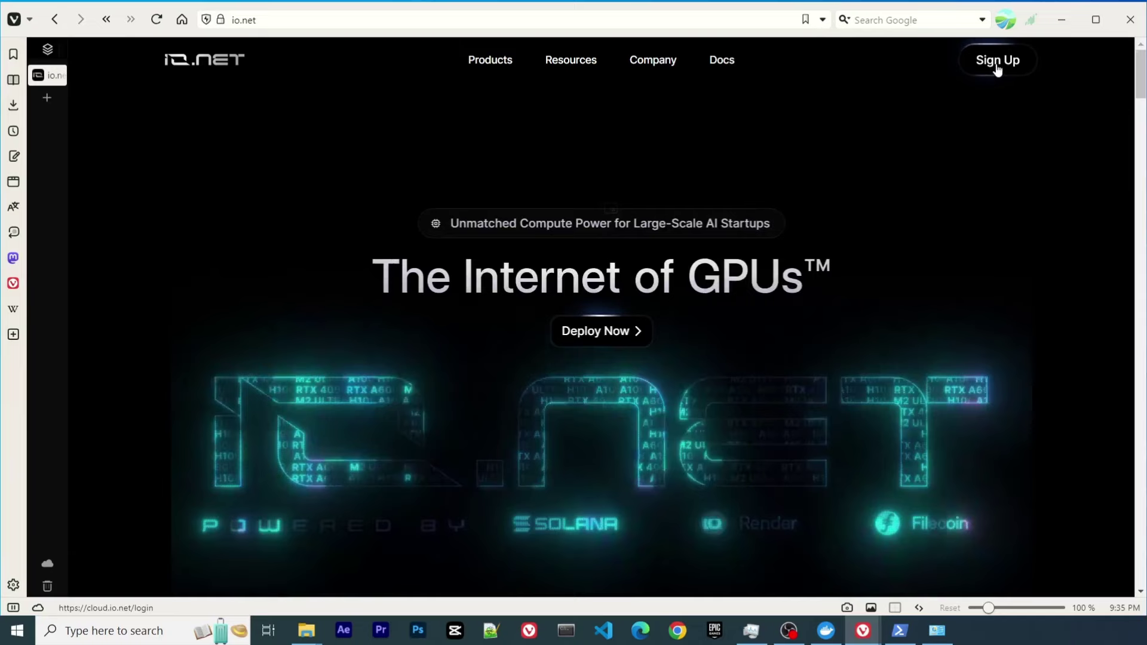
# Step: Enter io.net Cloud via Sign Up and switch to the Worker product's Workers list
pyautogui.click(997, 62)
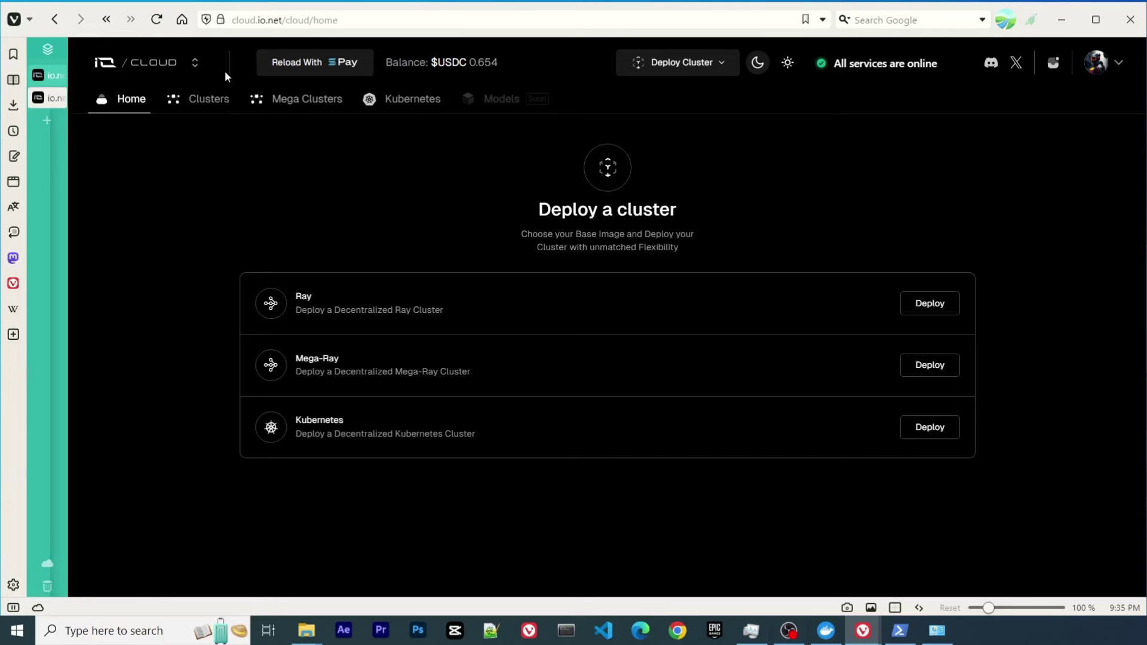
pyautogui.click(186, 68)
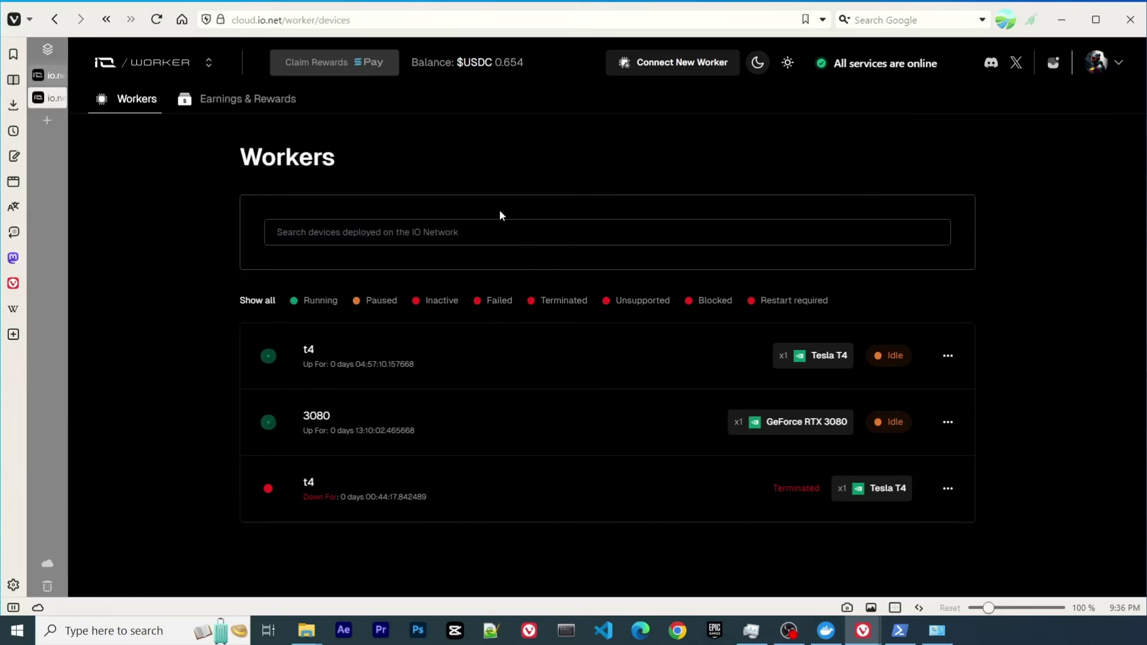
# Step: Start connecting a new worker device with Windows as the OS and Render as supplier
pyautogui.click(687, 66)
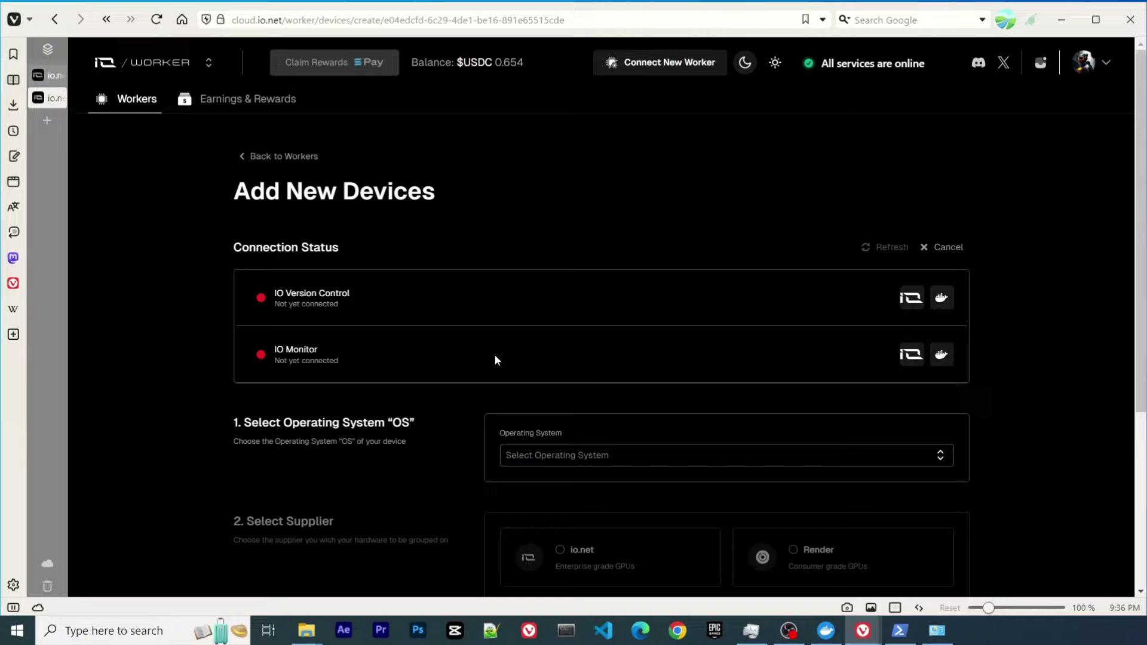
pyautogui.scroll(-2, 494, 359)
pyautogui.click(619, 310)
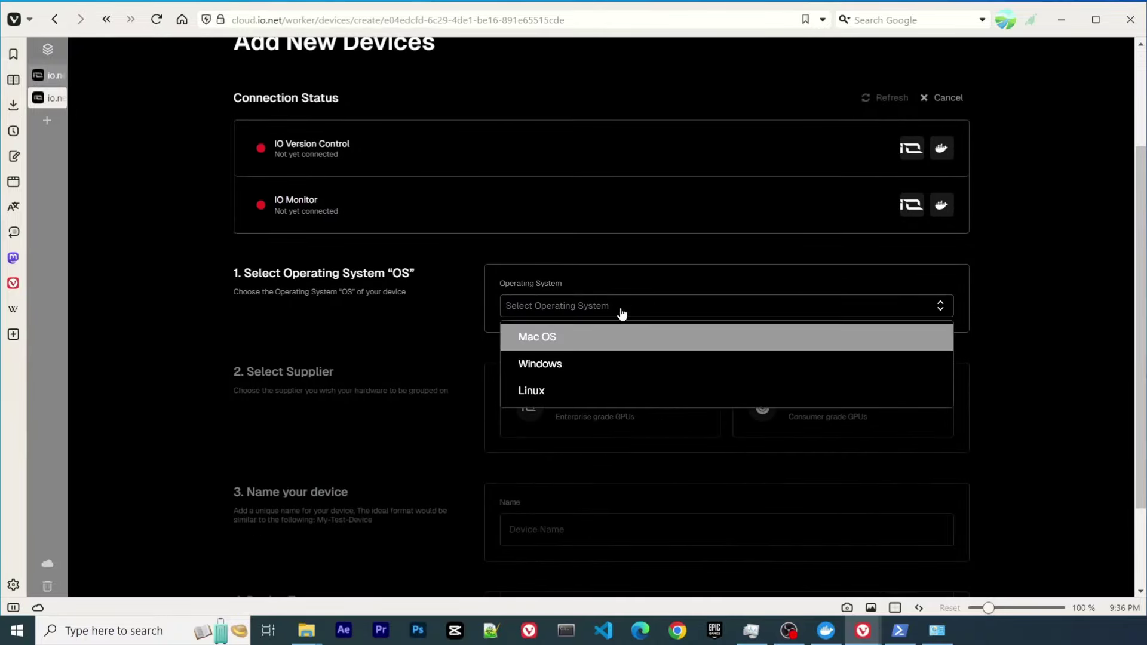
pyautogui.click(596, 370)
pyautogui.scroll(-2, 606, 352)
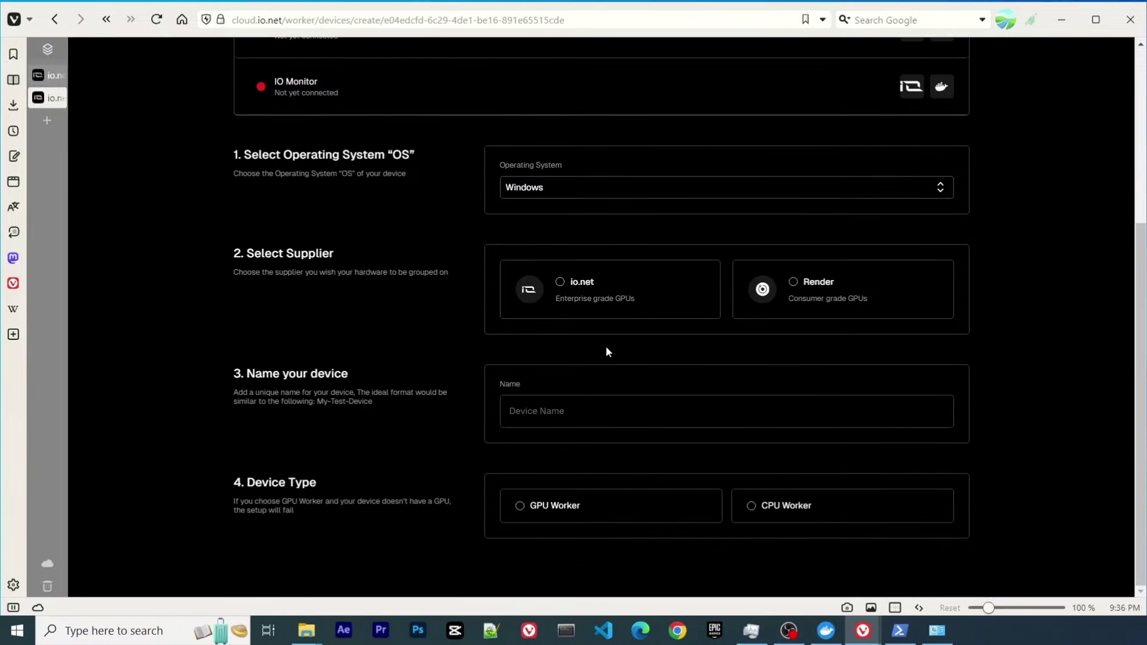
pyautogui.click(805, 286)
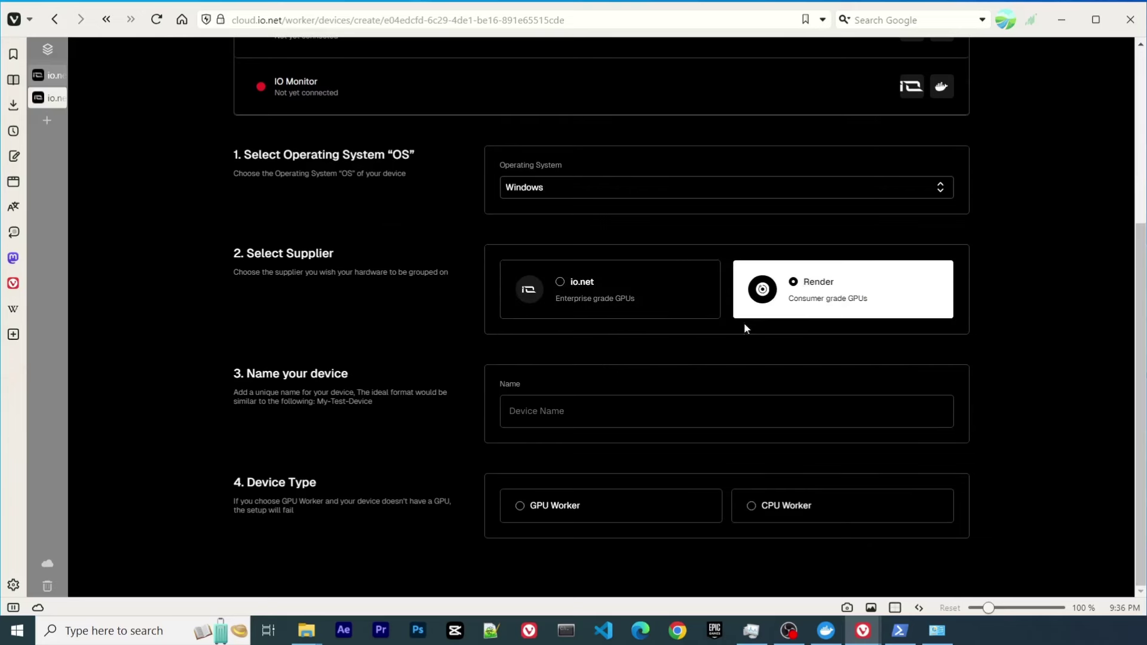
# Step: Name the device windowsgpu, make it a GPU Worker, and reach the Docker command and Windows guide link
pyautogui.click(588, 412)
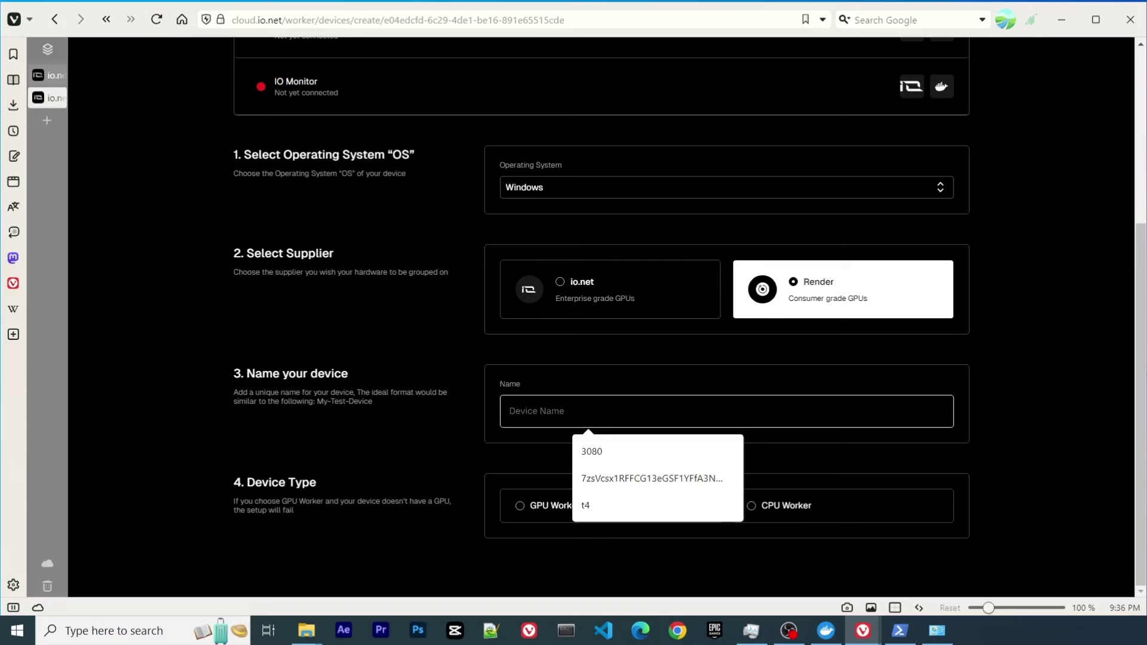
pyautogui.write('windowsgpu')
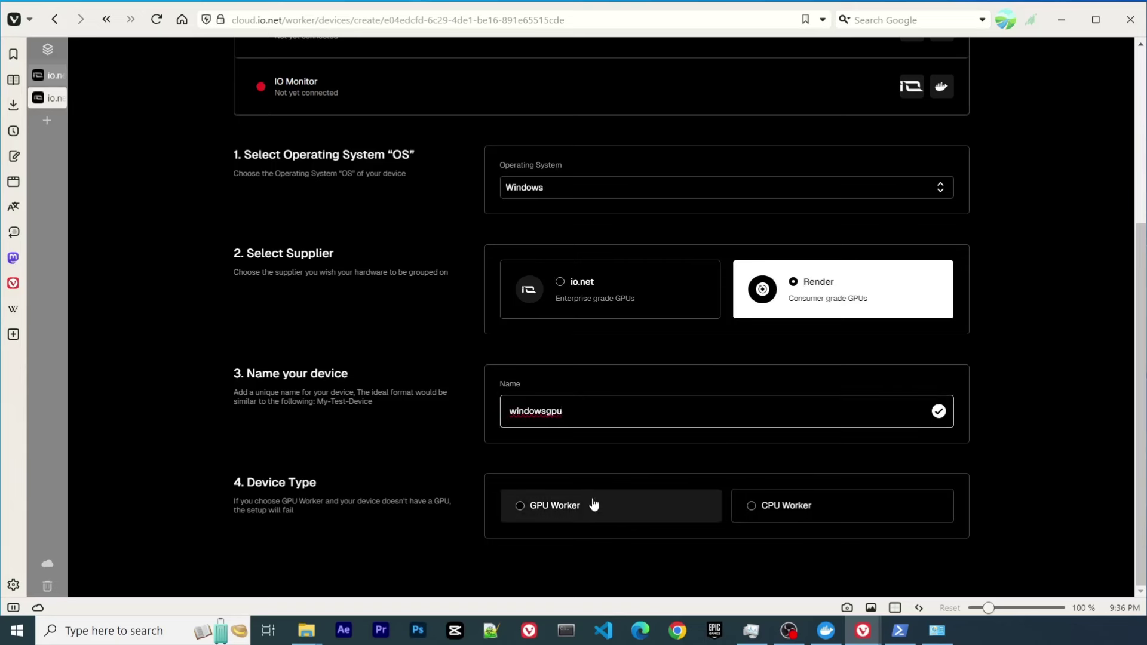
pyautogui.click(568, 510)
pyautogui.scroll(-6, 636, 457)
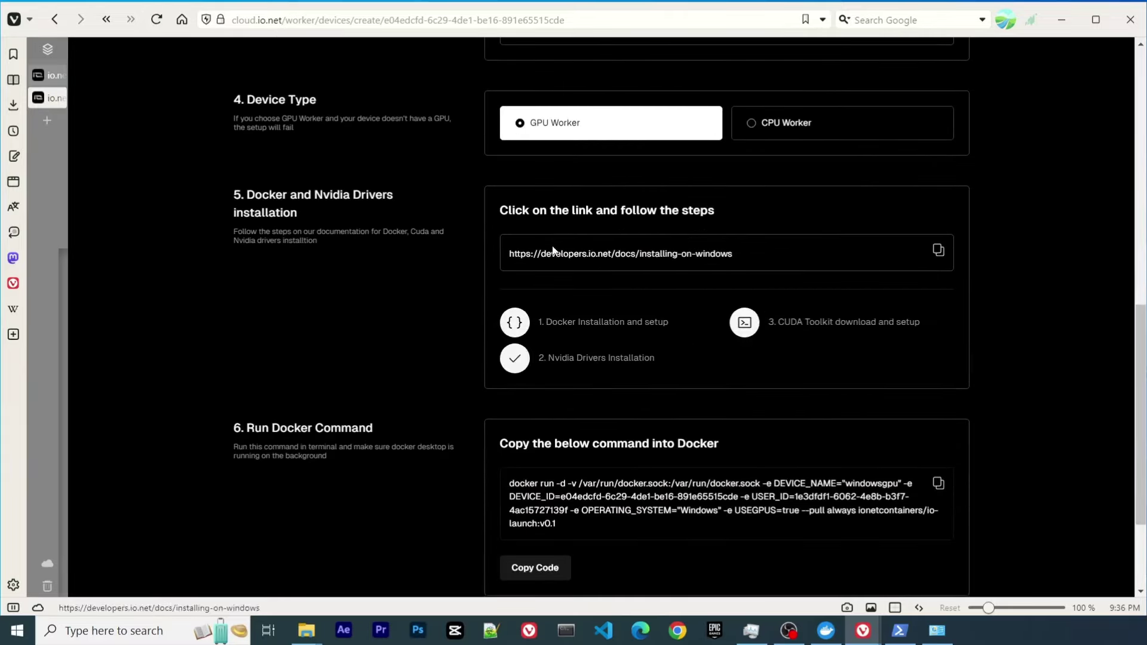
pyautogui.scroll(-1, 552, 245)
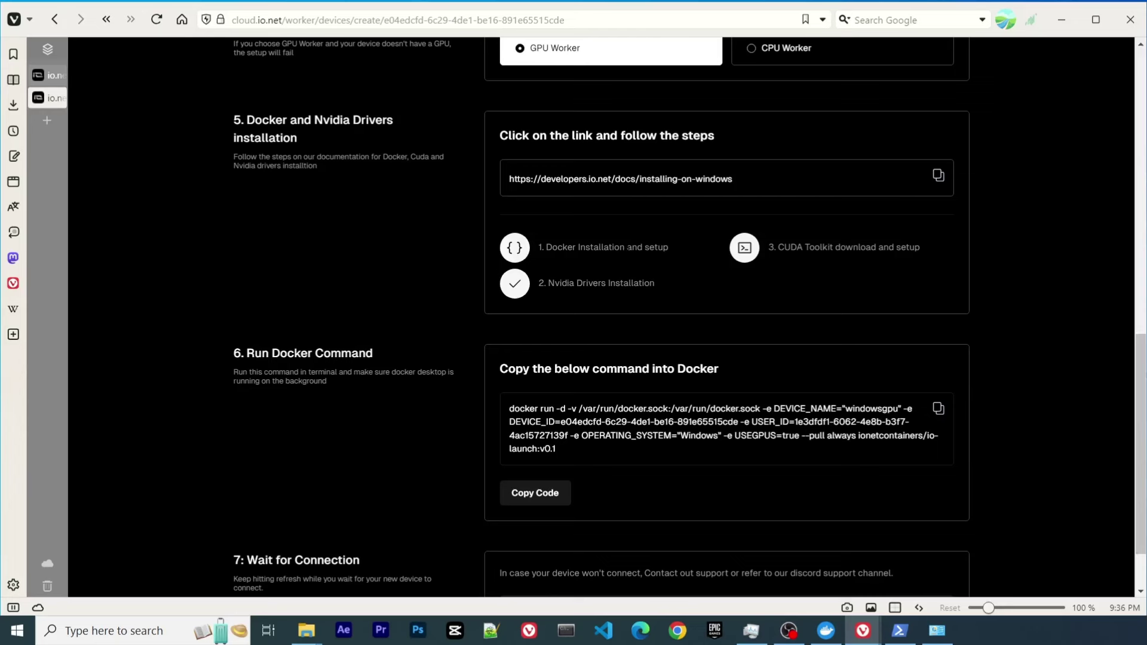
pyautogui.rightClick(631, 186)
# Step: Open the Installing on Windows guide in a new tab and read through its Docker setup steps
pyautogui.click(652, 190)
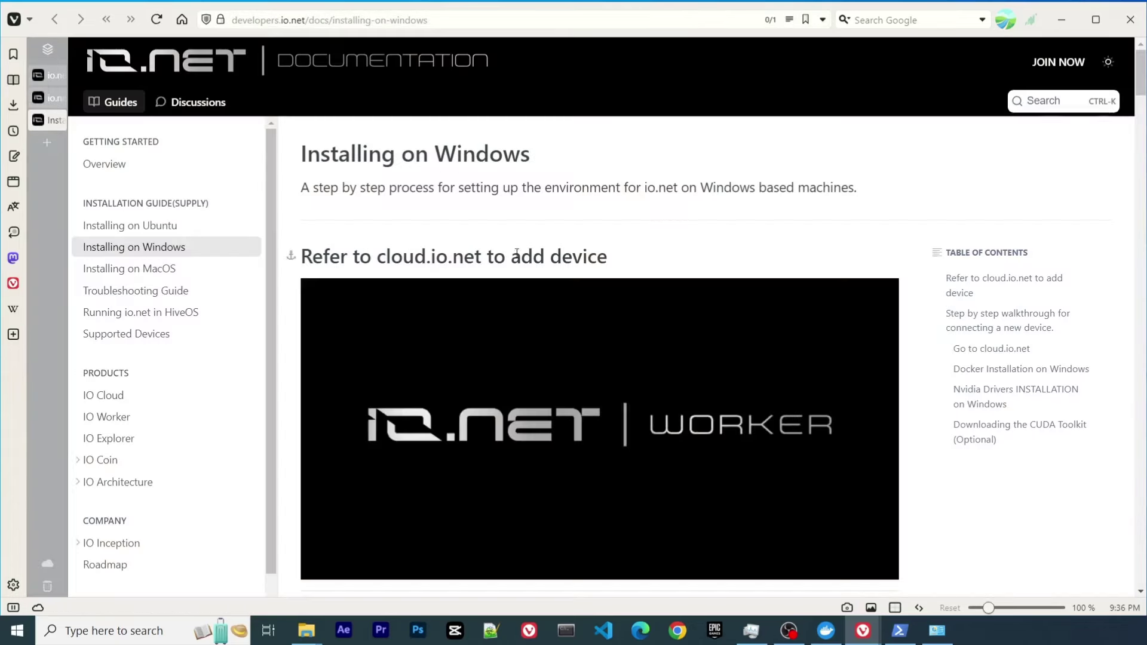
pyautogui.scroll(-6, 517, 254)
pyautogui.scroll(-15, 517, 253)
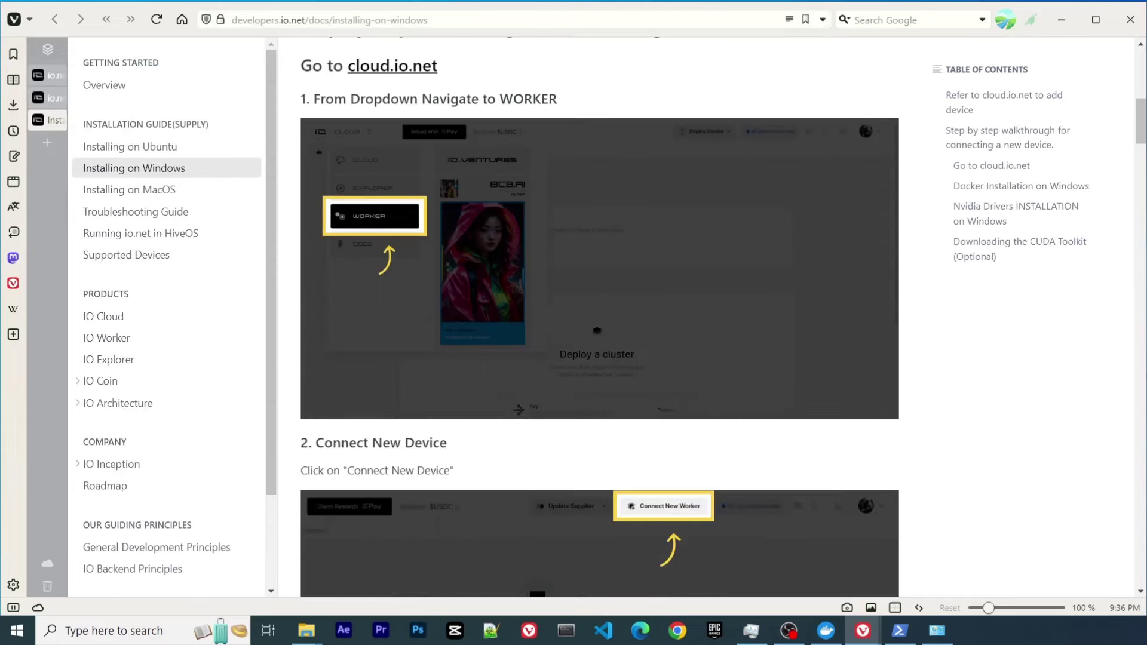
pyautogui.scroll(-15, 516, 254)
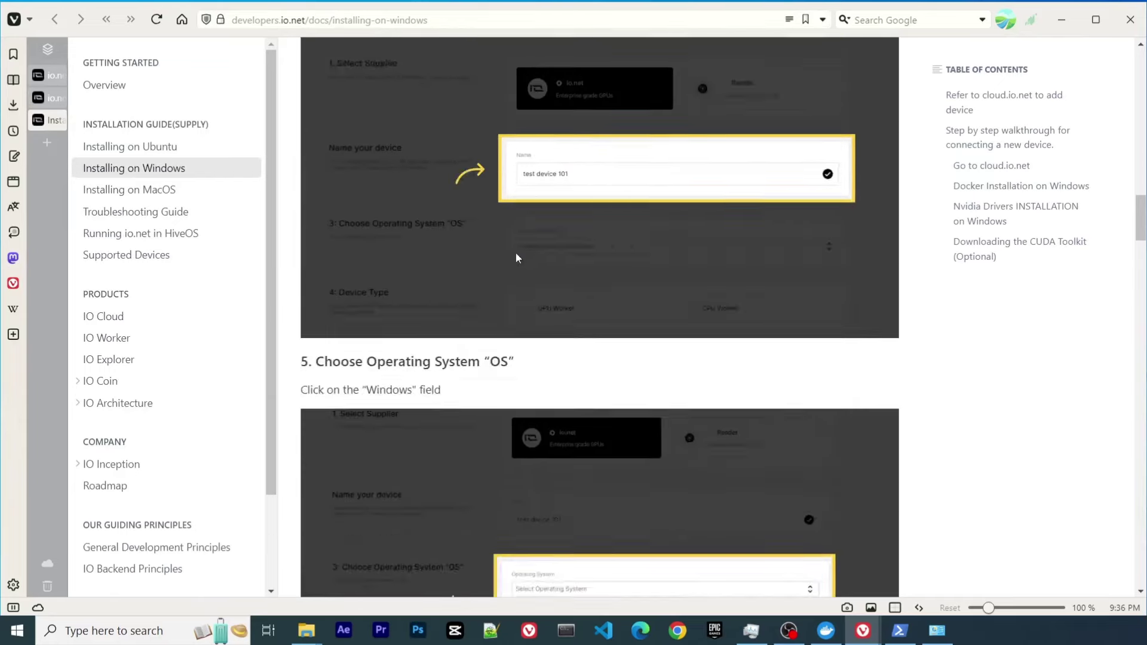
pyautogui.scroll(-20, 516, 258)
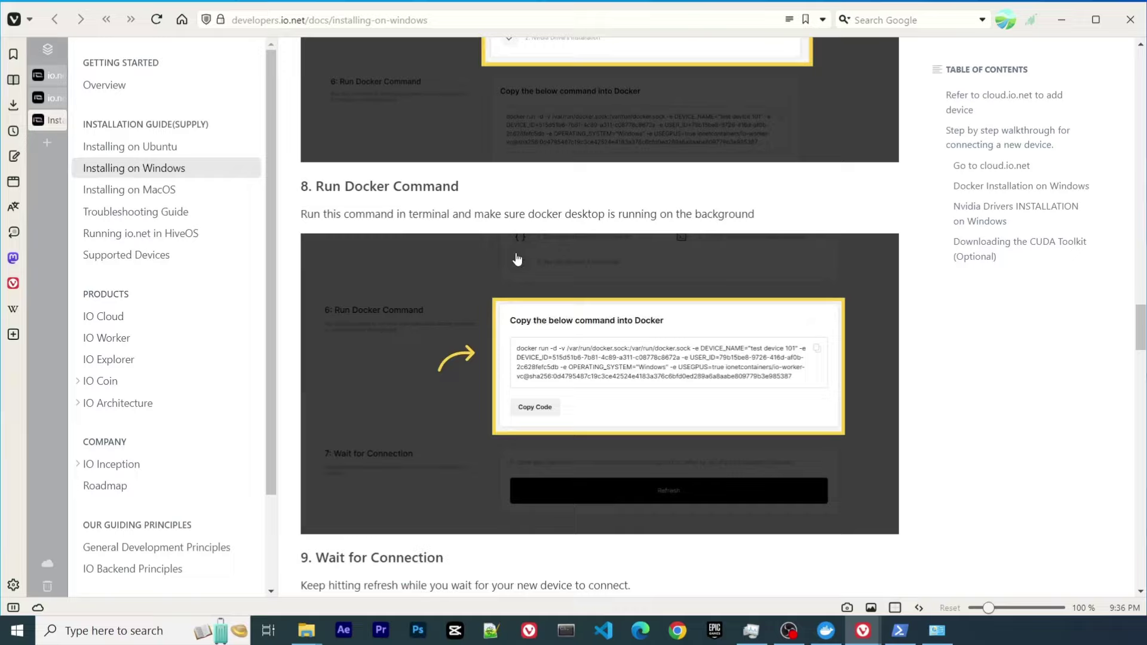
pyautogui.scroll(-6, 517, 258)
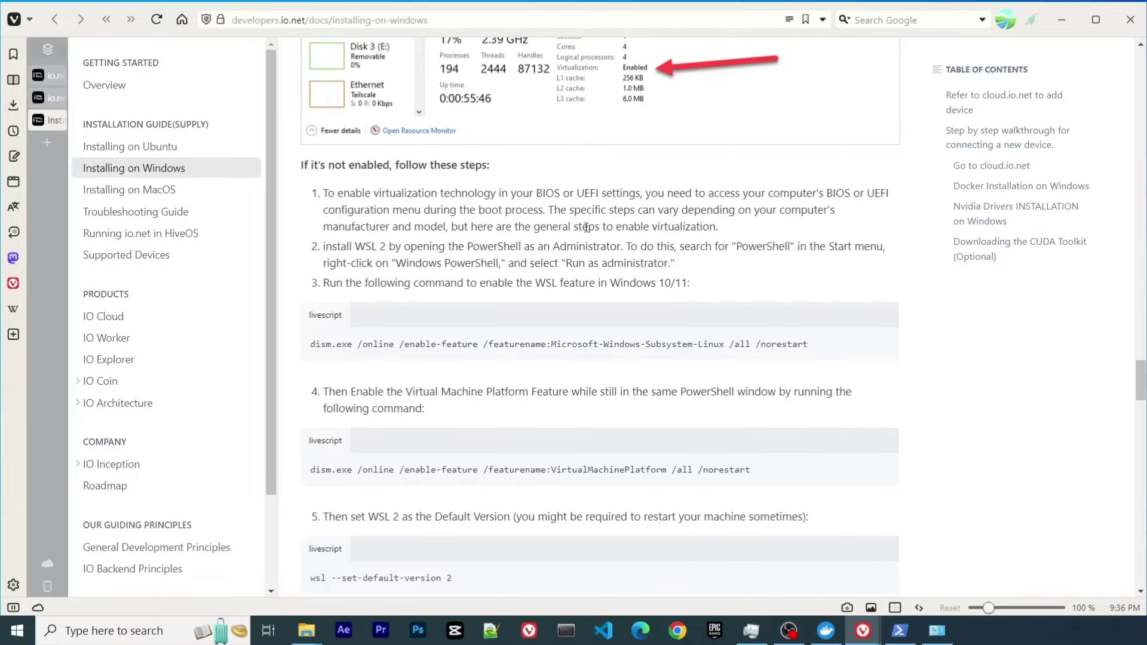
pyautogui.scroll(-3, 607, 262)
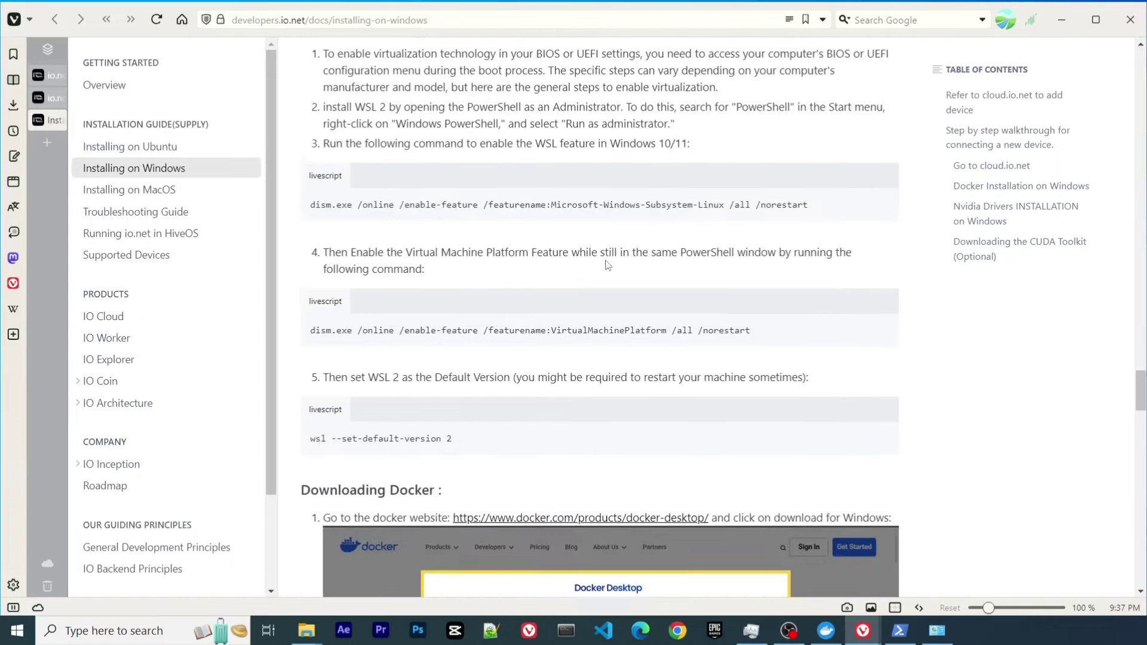
pyautogui.scroll(3, 479, 208)
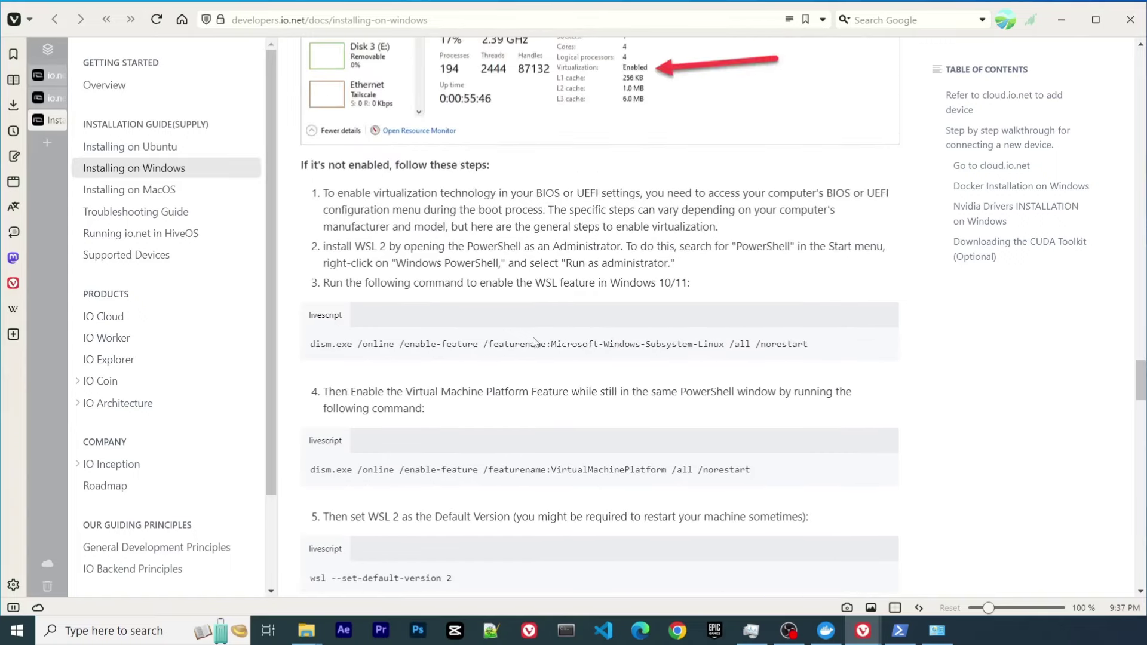
pyautogui.scroll(-8, 472, 298)
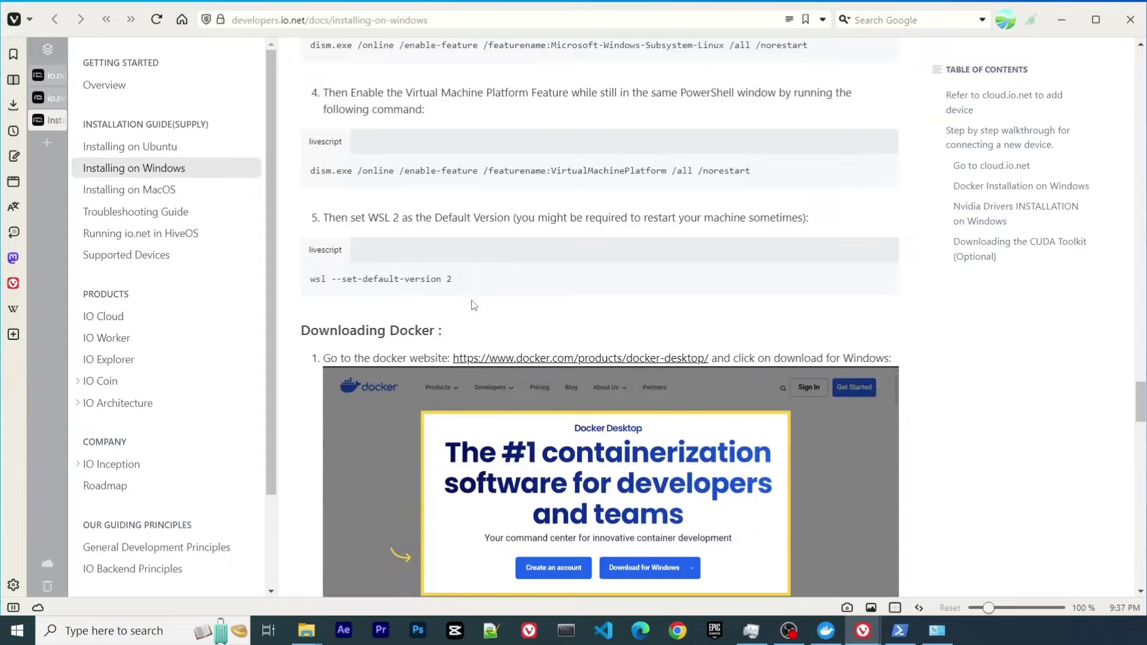
pyautogui.scroll(-20, 471, 300)
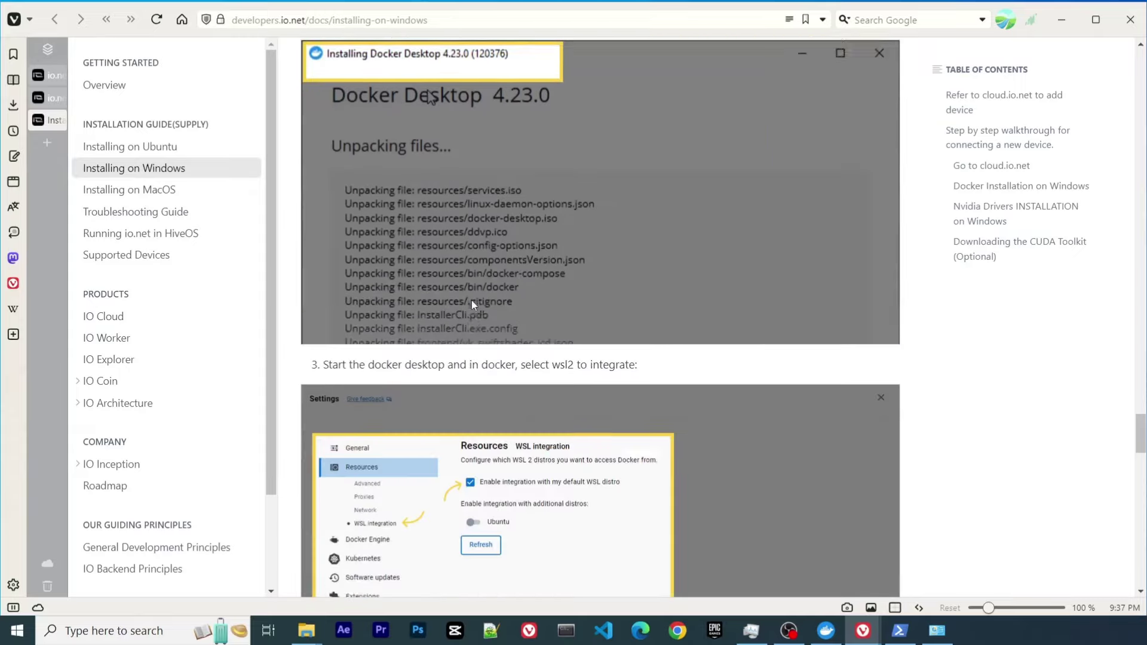
pyautogui.scroll(1, 472, 300)
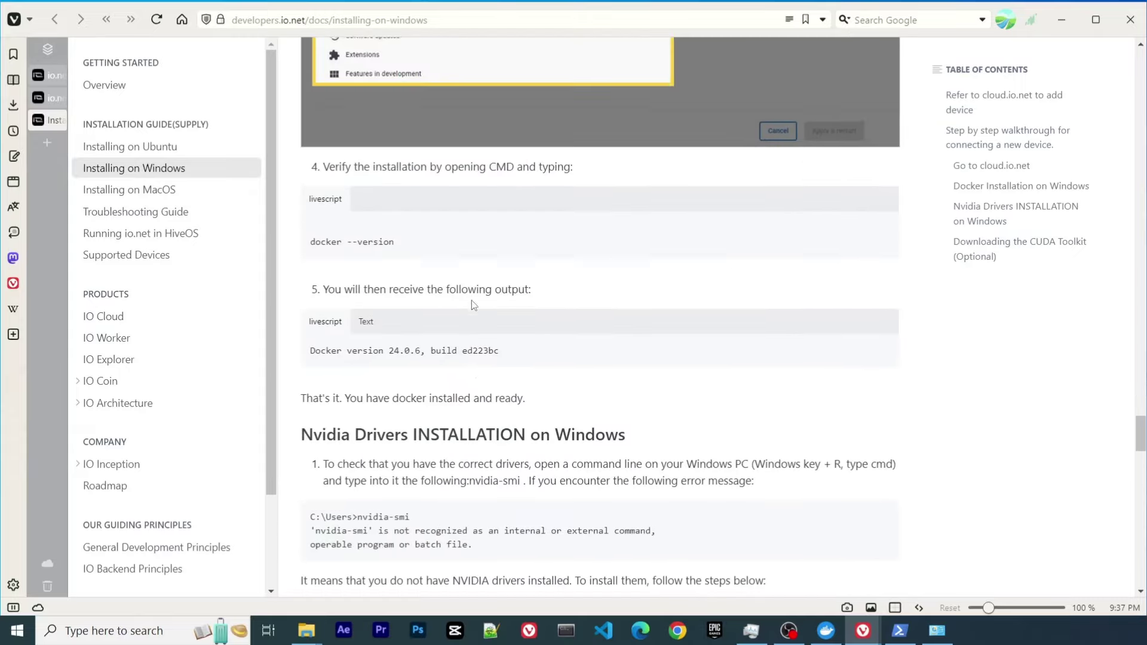
pyautogui.scroll(-1, 472, 300)
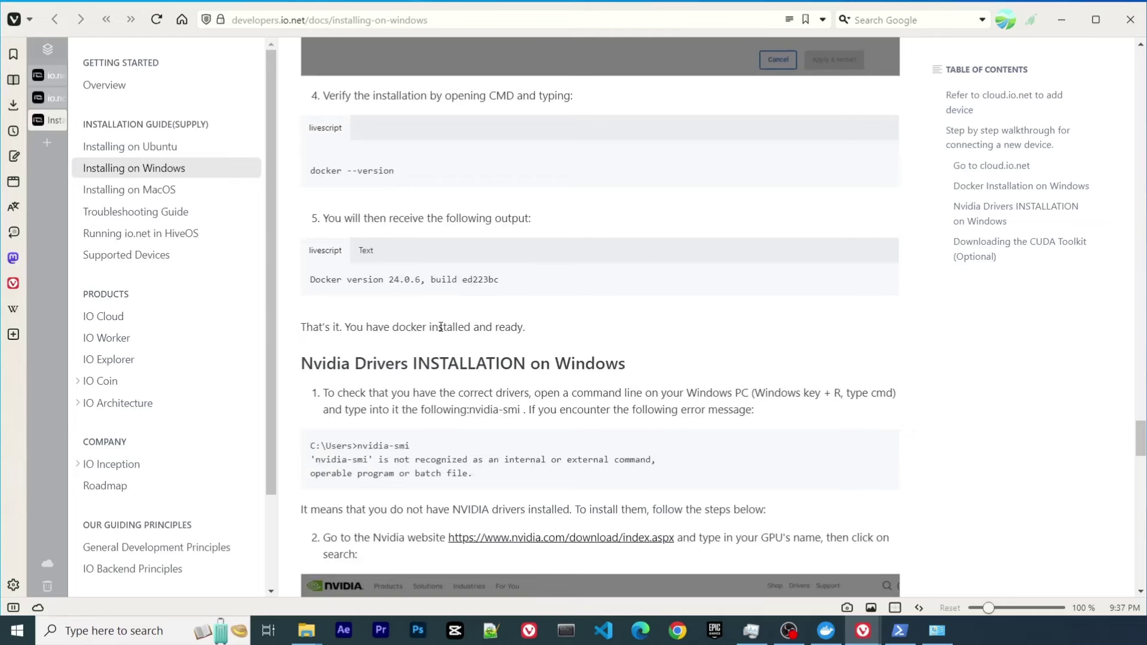
pyautogui.scroll(-3, 440, 326)
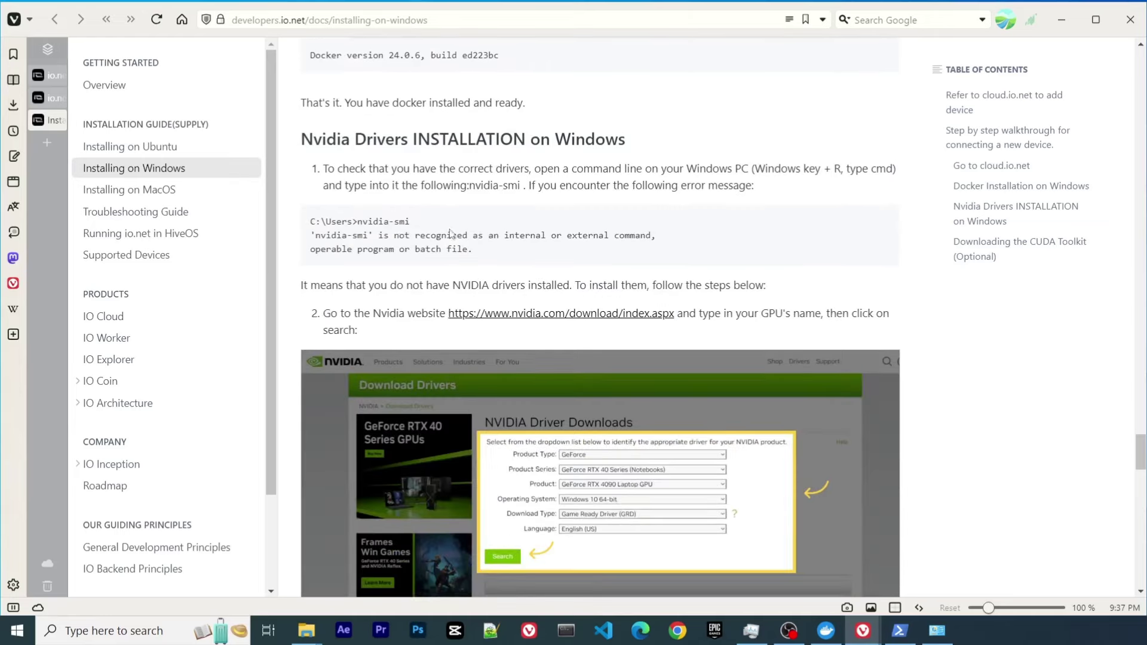
pyautogui.scroll(-1, 451, 233)
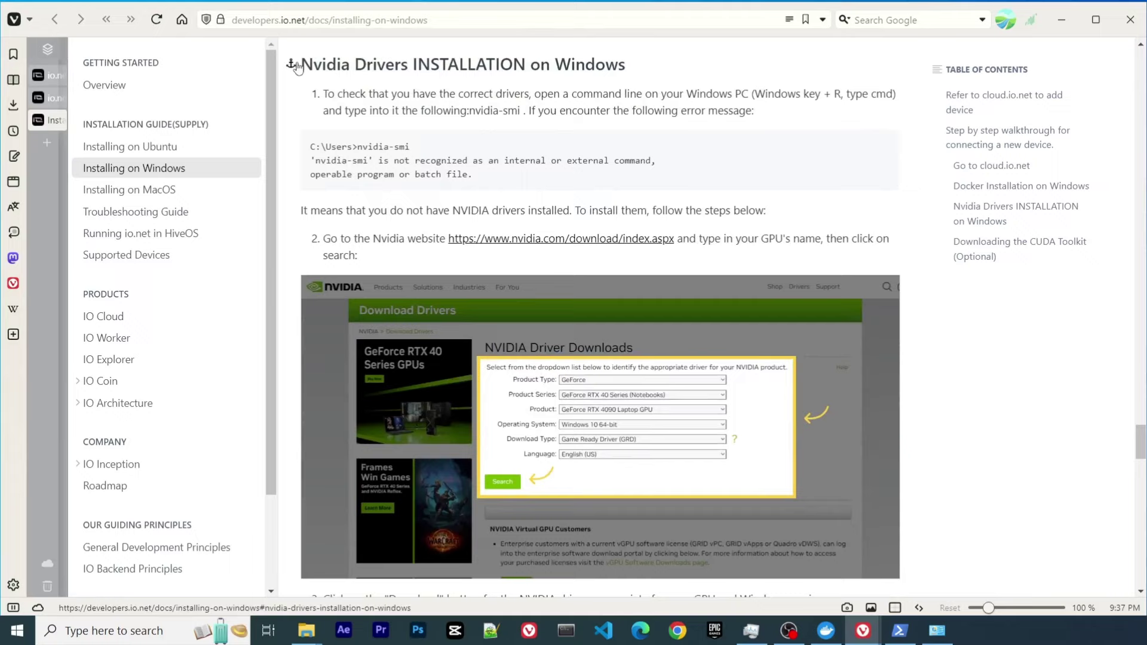
# Step: Highlight the NVIDIA driver and optional CUDA Toolkit headings, then return to the guide's top
pyautogui.moveTo(297, 68); pyautogui.dragTo(351, 58)
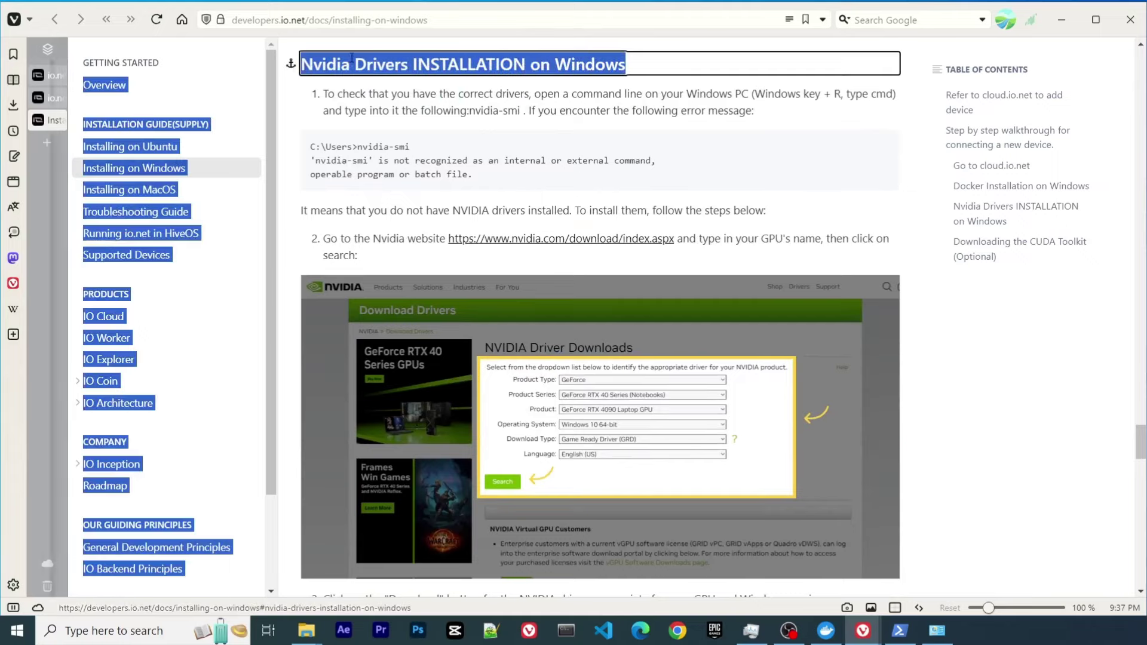
pyautogui.click(351, 58)
pyautogui.scroll(-10, 459, 275)
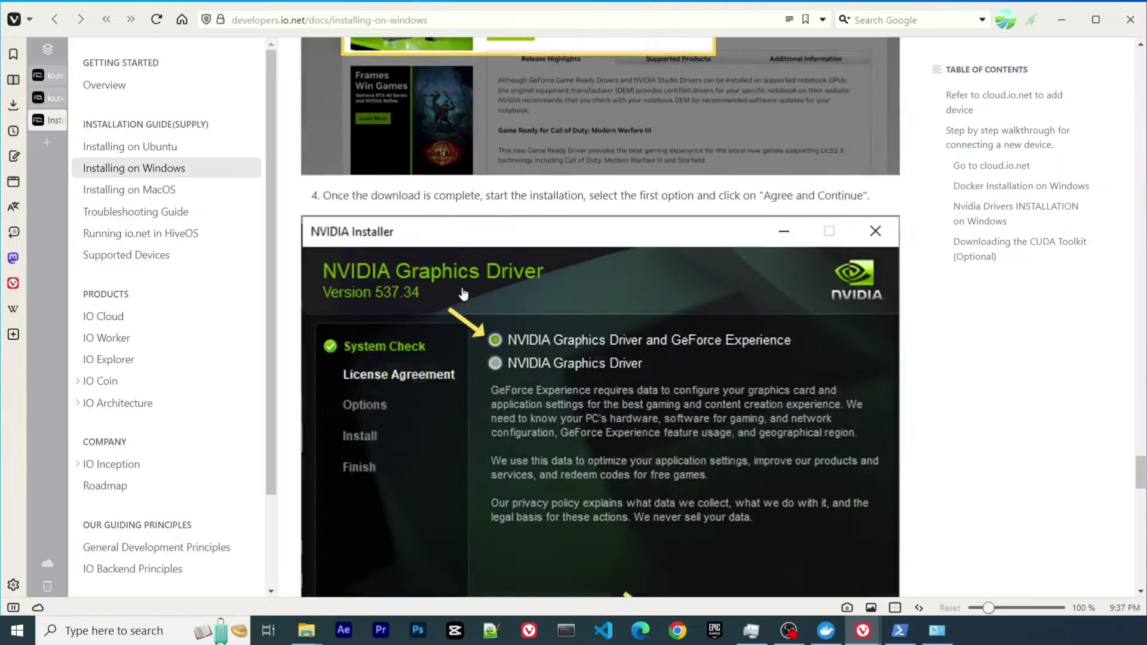
pyautogui.scroll(-6, 462, 293)
pyautogui.scroll(-4, 463, 293)
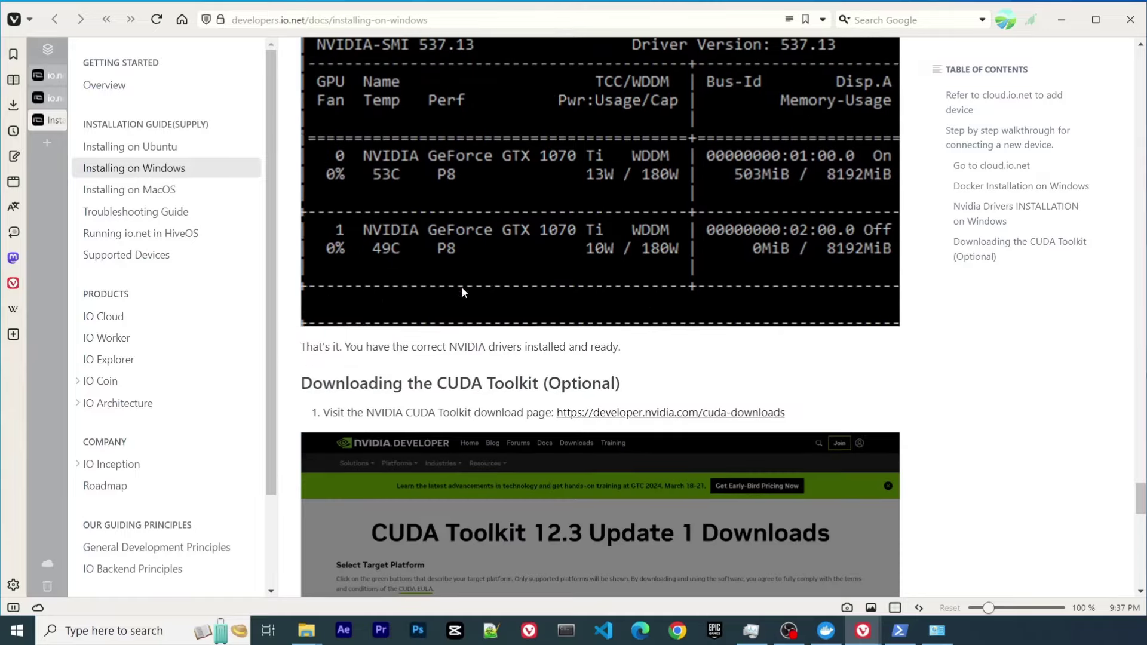
pyautogui.scroll(-2, 463, 293)
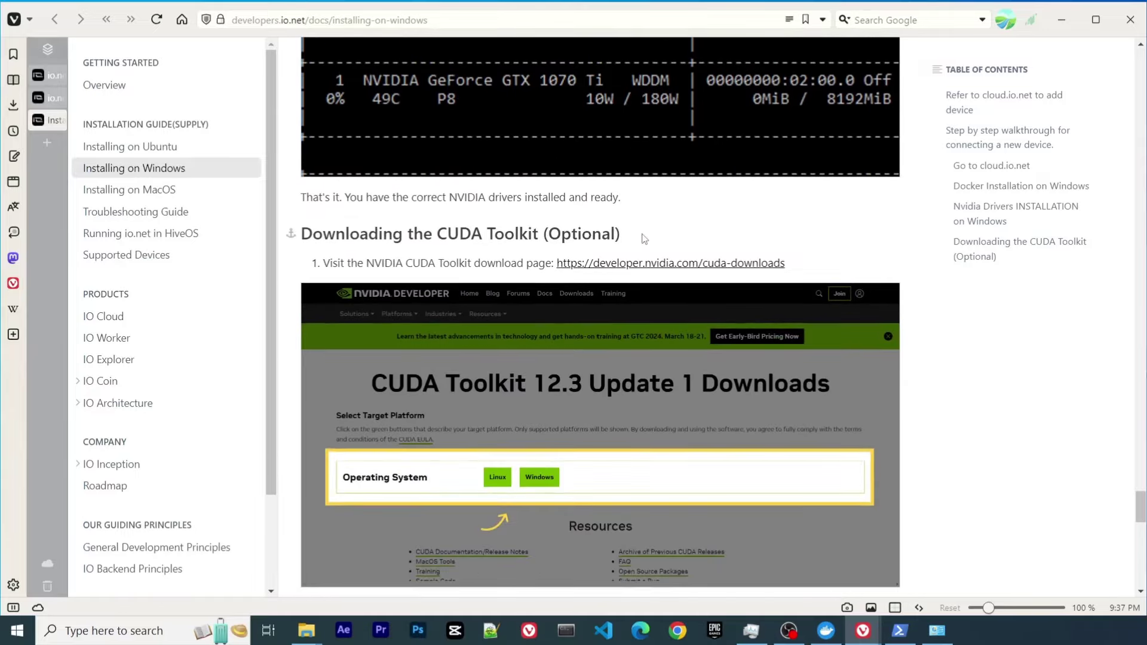
pyautogui.moveTo(644, 239); pyautogui.dragTo(307, 233)
pyautogui.scroll(-12, 469, 310)
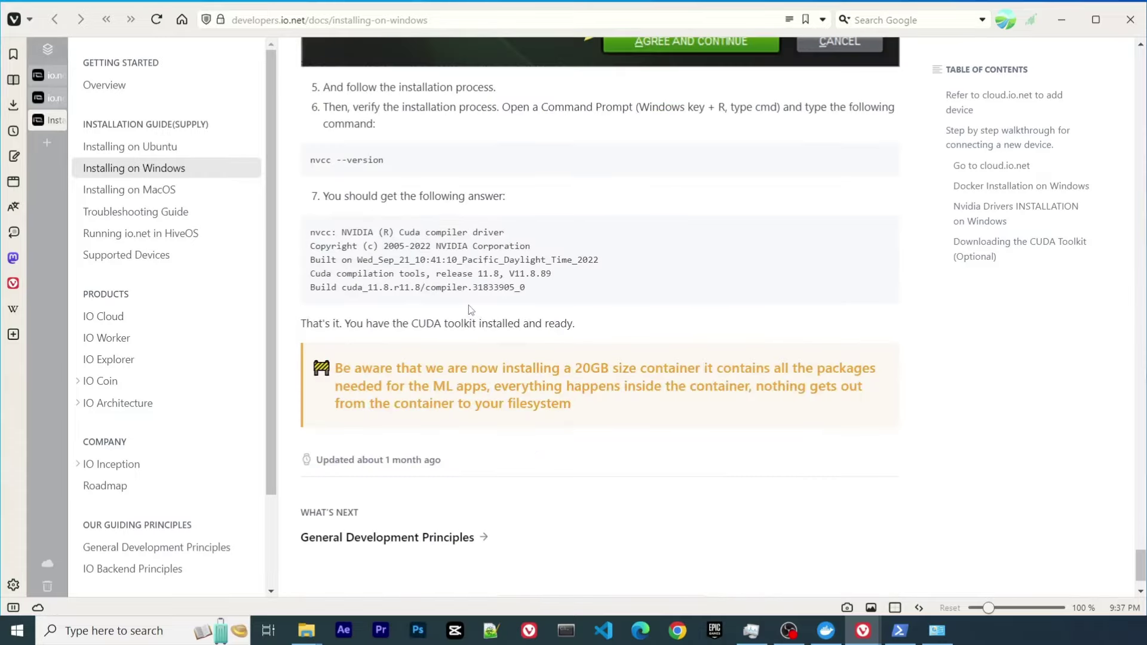
pyautogui.scroll(2, 470, 310)
pyautogui.scroll(-4, 470, 310)
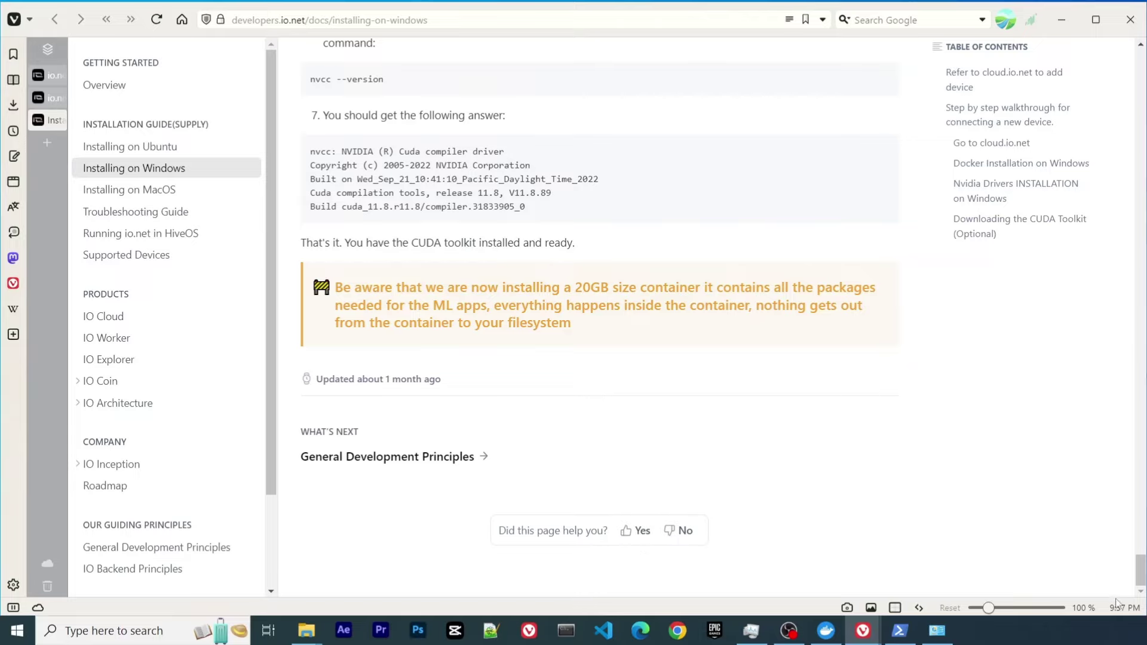
pyautogui.moveTo(1141, 571); pyautogui.dragTo(1108, 51)
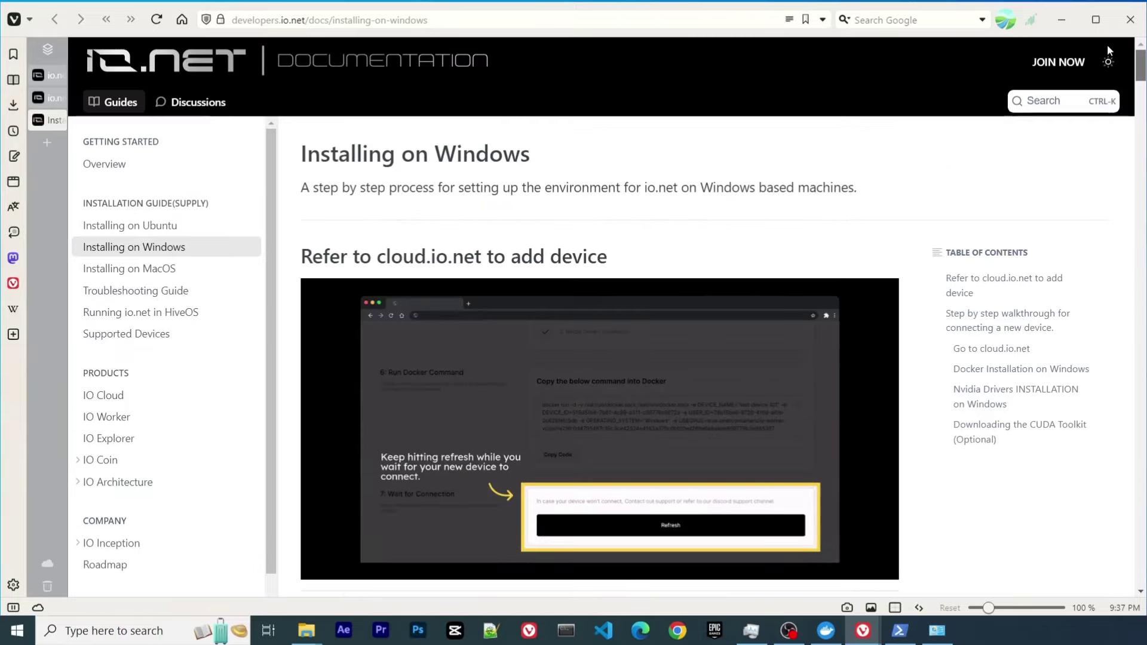
# Step: Return to the cloud.io.net device-setup tab and scroll to the Docker command and Wait for Connection steps
pyautogui.click(44, 101)
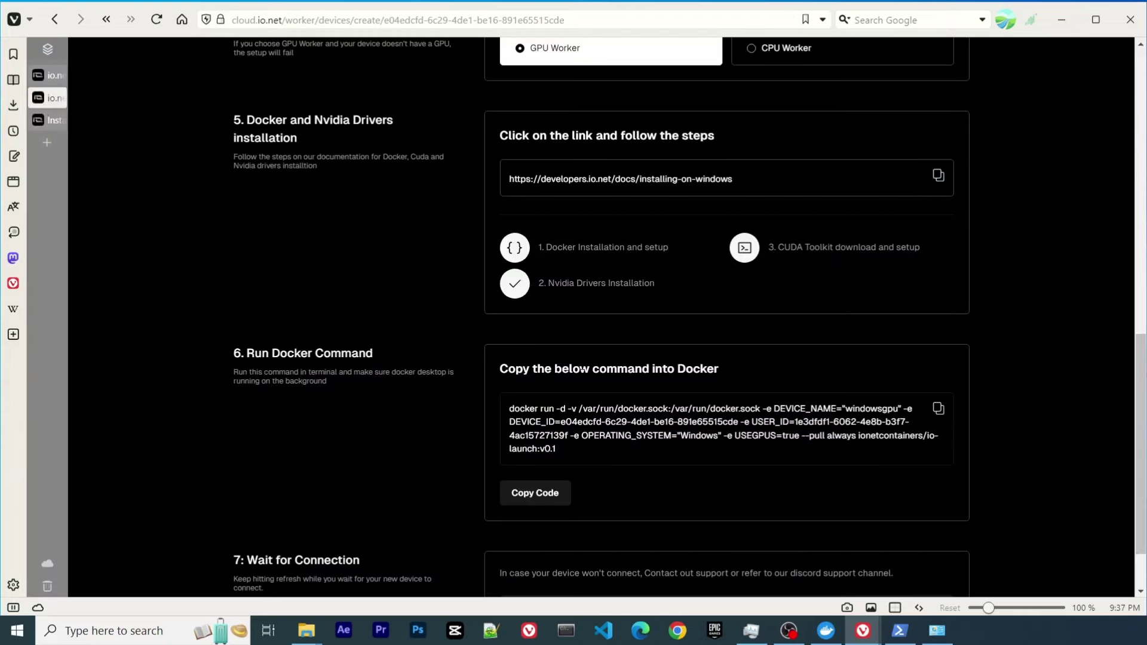
pyautogui.scroll(-1, 583, 354)
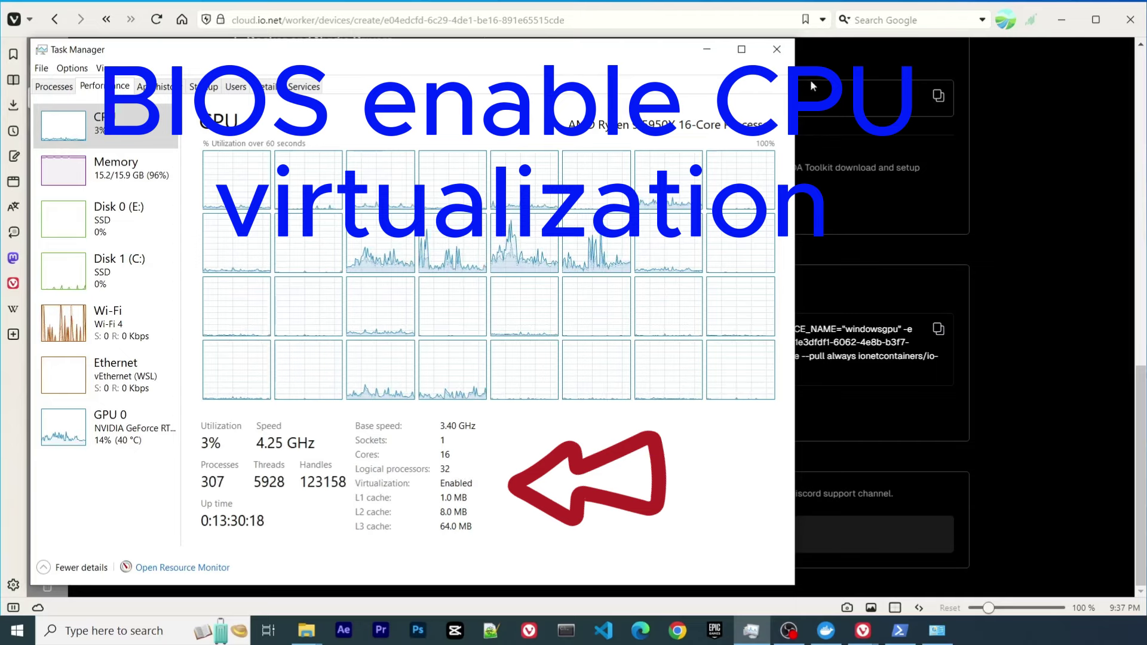
# Step: Close Task Manager, launch Control Panel with a 'control' search, and go to its Programs category
pyautogui.click(776, 49)
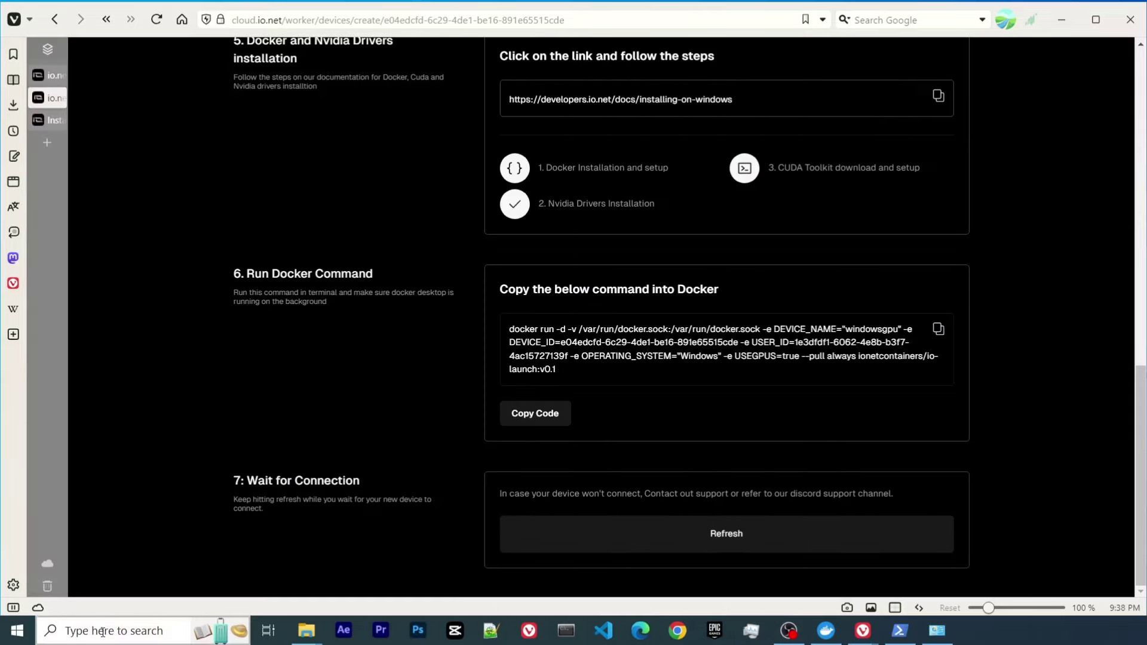
pyautogui.click(104, 631)
pyautogui.write('contro')
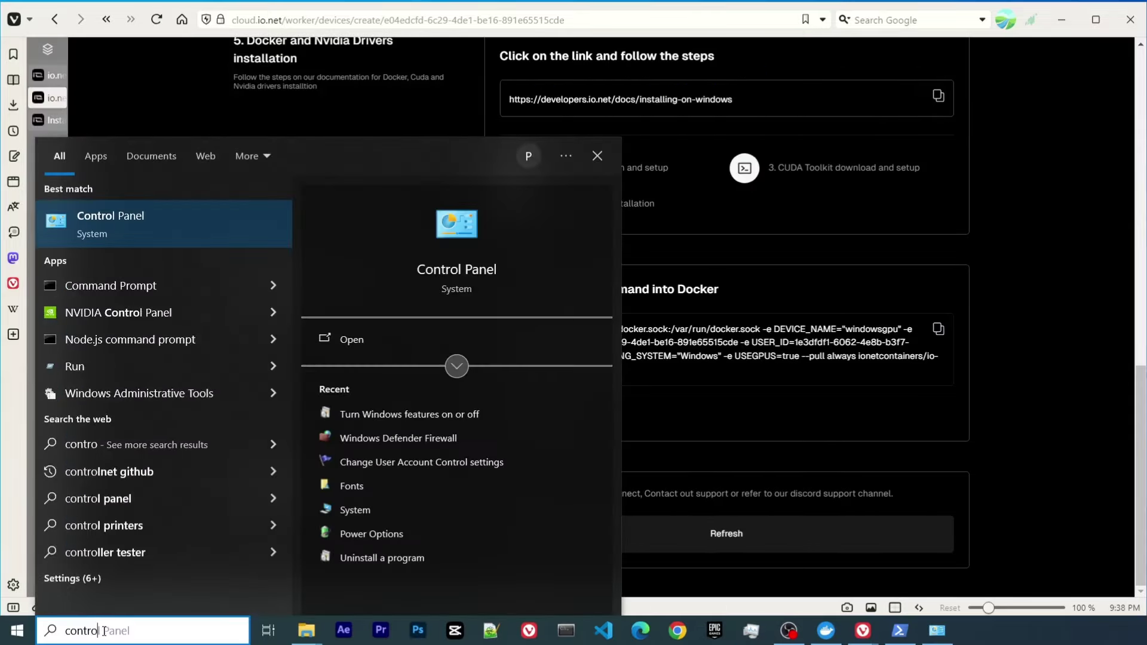
pyautogui.press('Return')
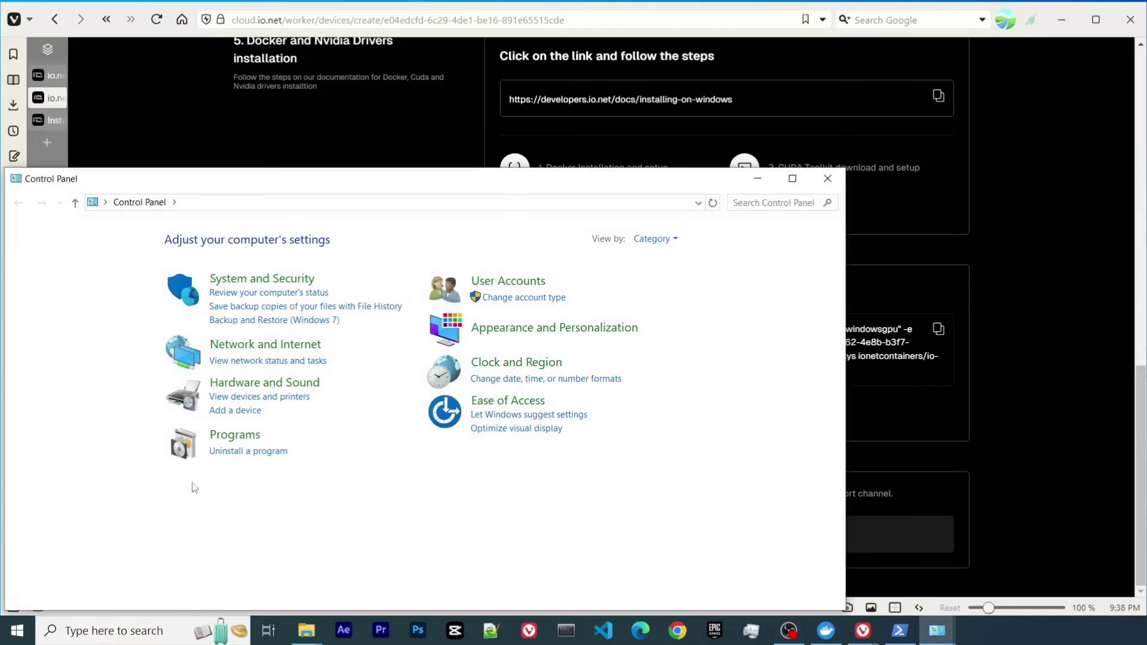
pyautogui.moveTo(353, 182); pyautogui.dragTo(357, 123)
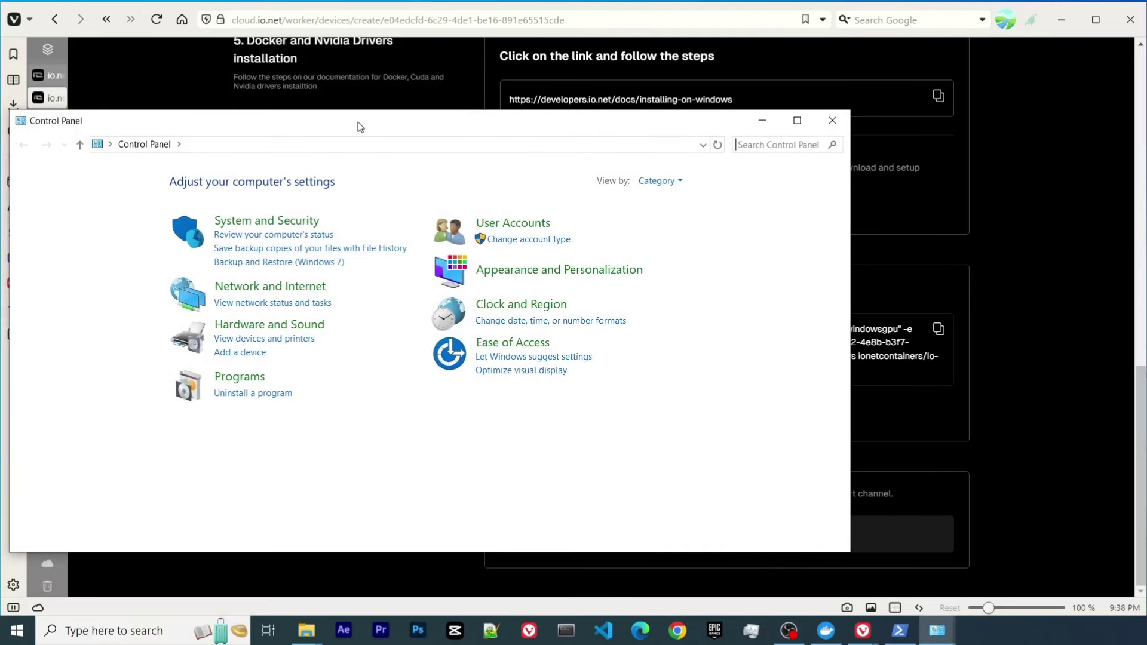
pyautogui.click(253, 383)
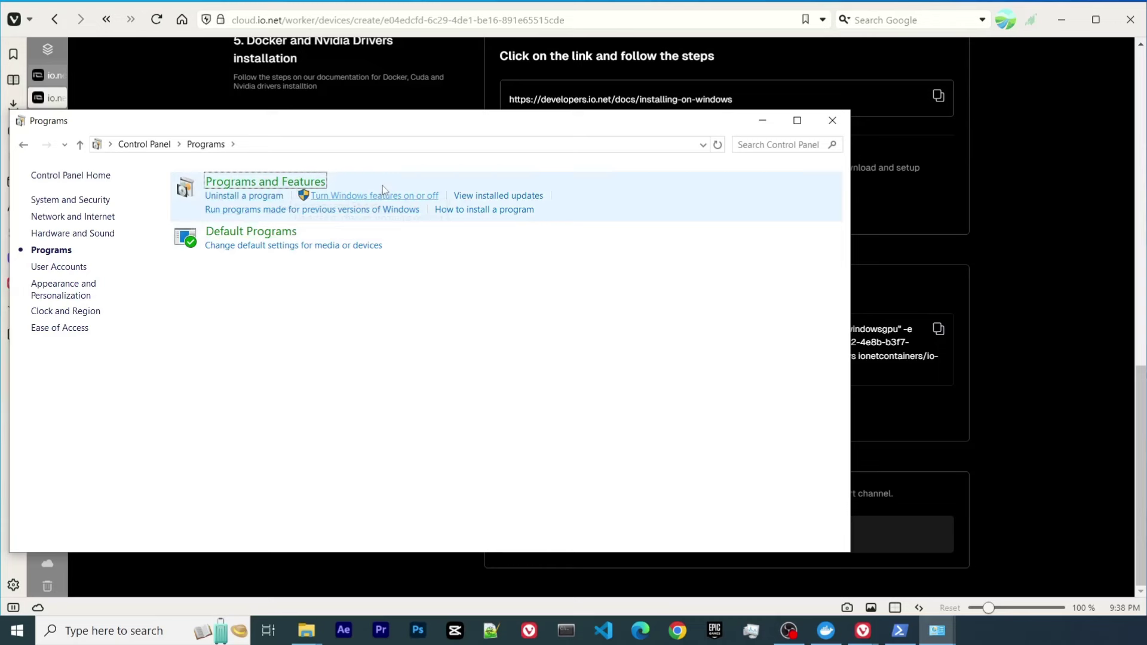
# Step: Open and enlarge Windows Features to check Hyper-V, Virtual Machine Platform and WSL are ticked
pyautogui.click(398, 197)
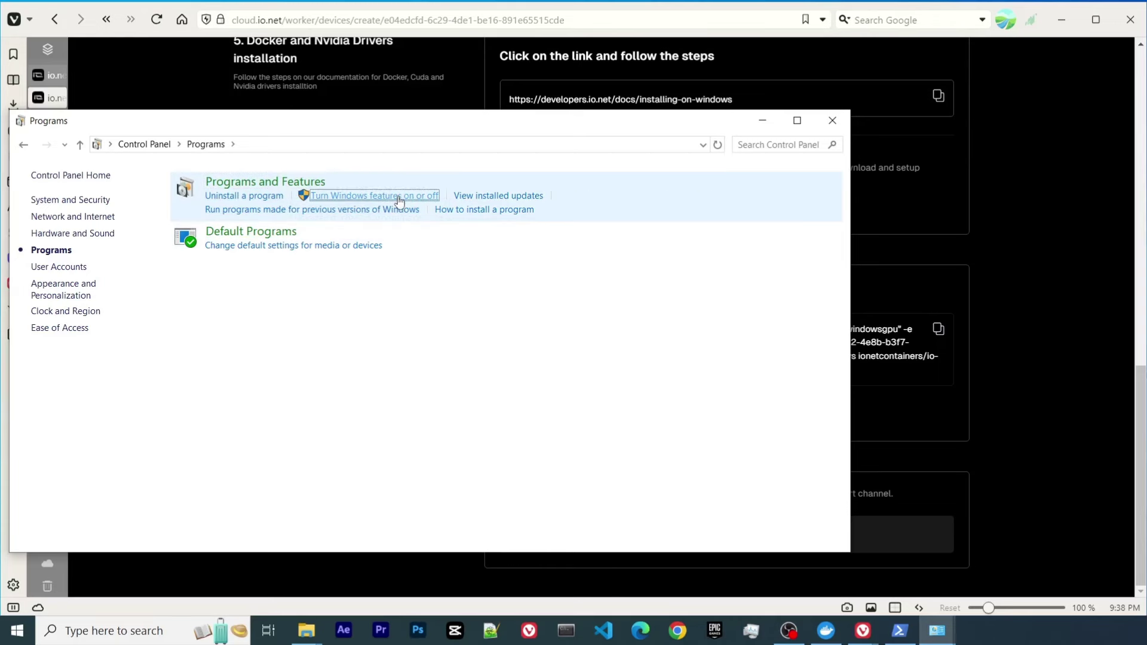
pyautogui.moveTo(710, 174); pyautogui.dragTo(409, 149)
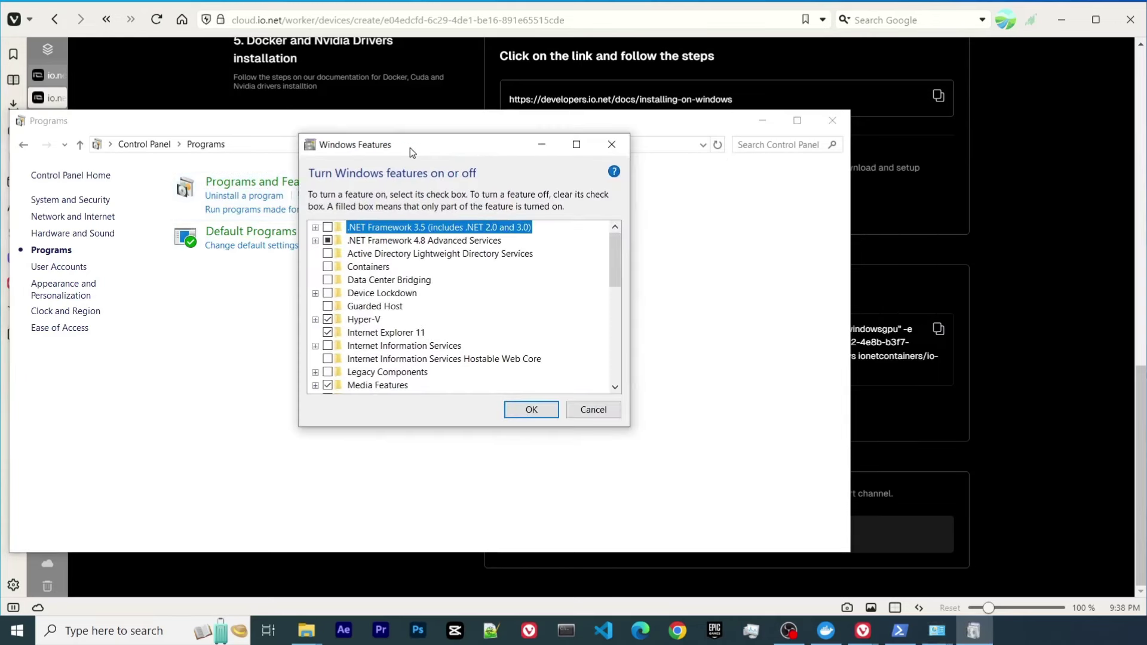
pyautogui.moveTo(631, 430); pyautogui.dragTo(778, 578)
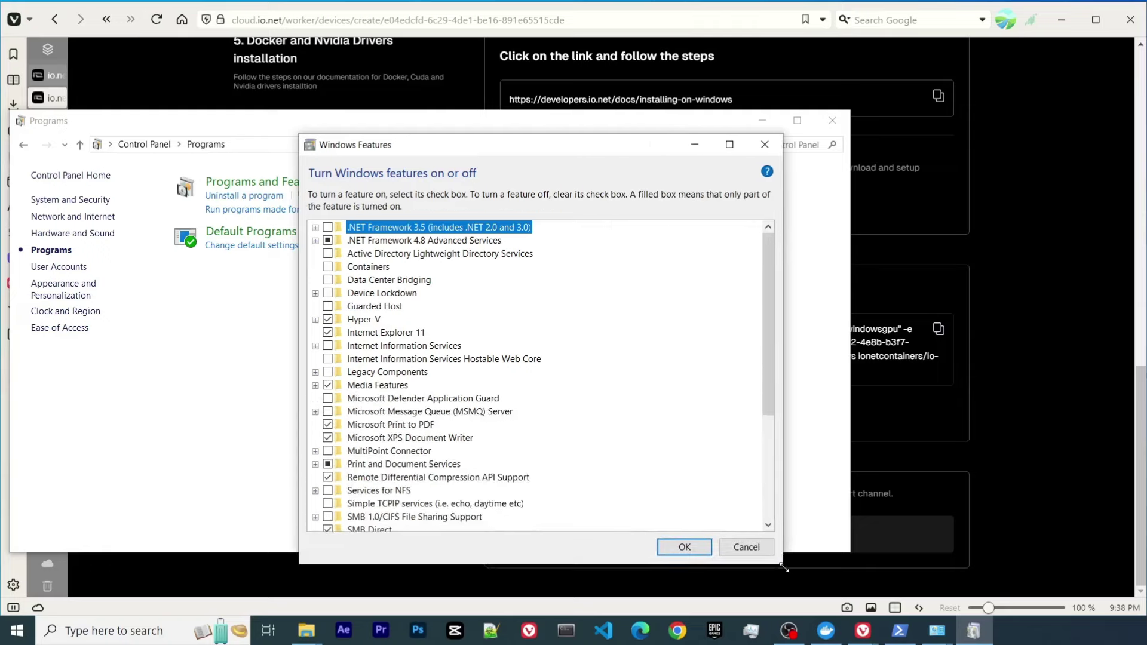
pyautogui.scroll(-5, 410, 424)
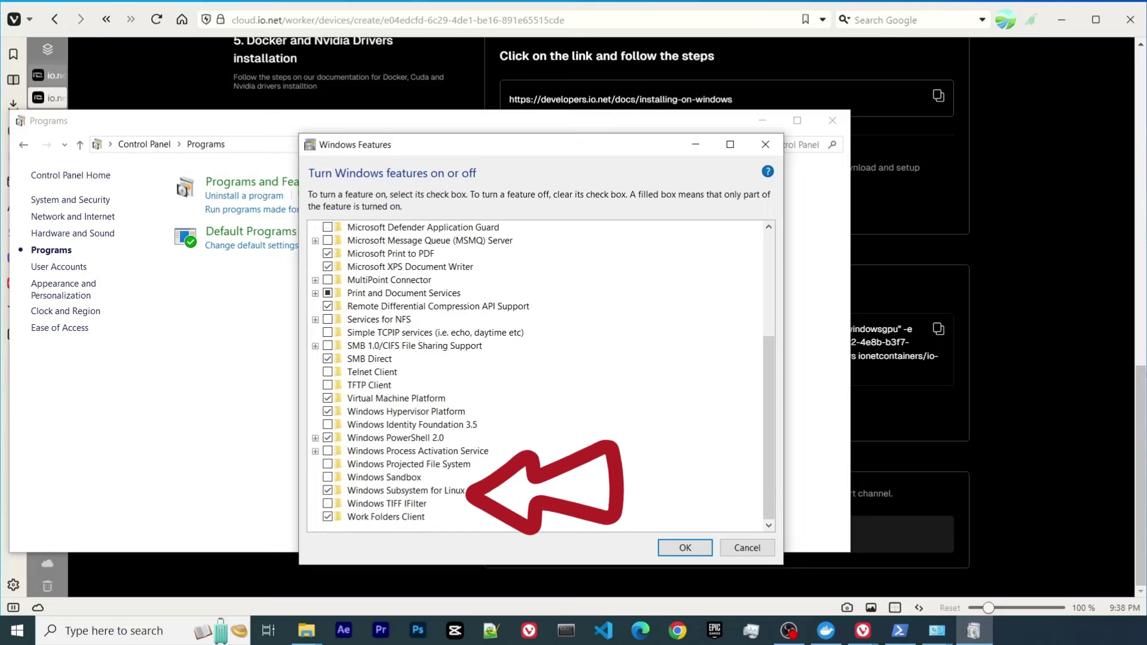
pyautogui.scroll(2, 398, 458)
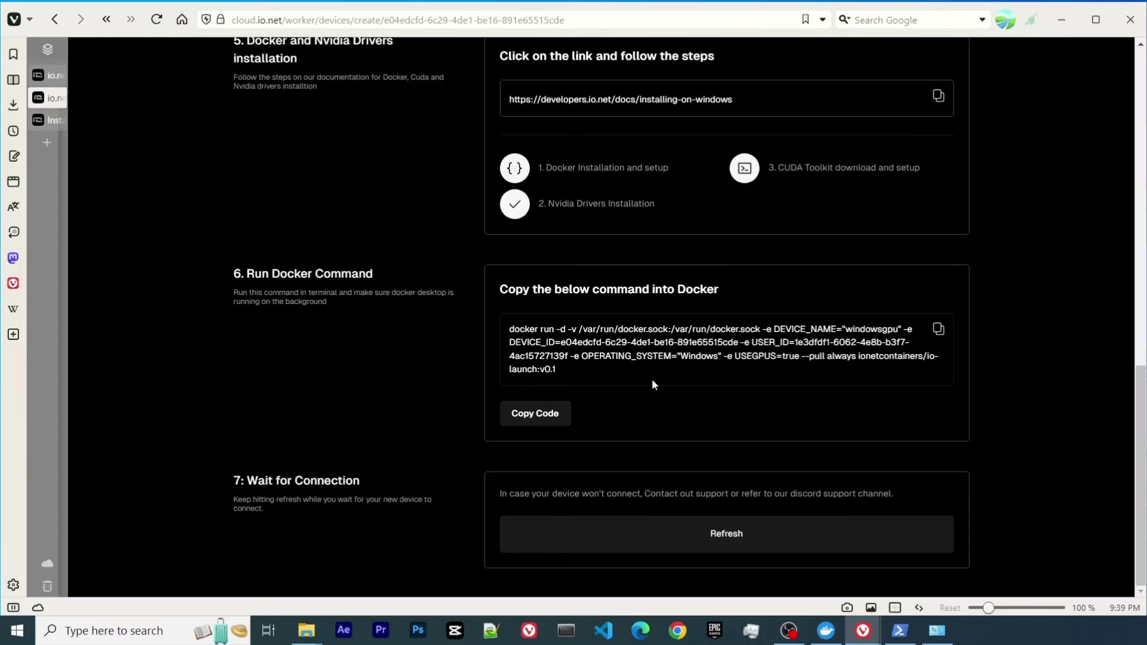
# Step: Check the new device's connection status, then launch Windows PowerShell as administrator
pyautogui.click(741, 550)
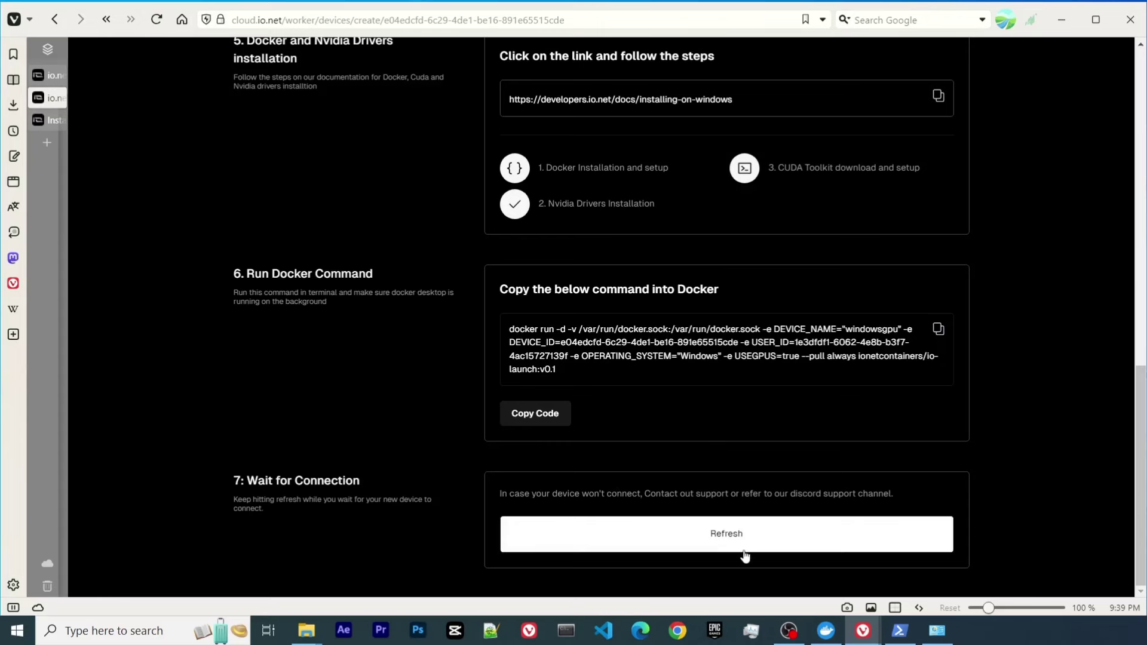
pyautogui.click(138, 624)
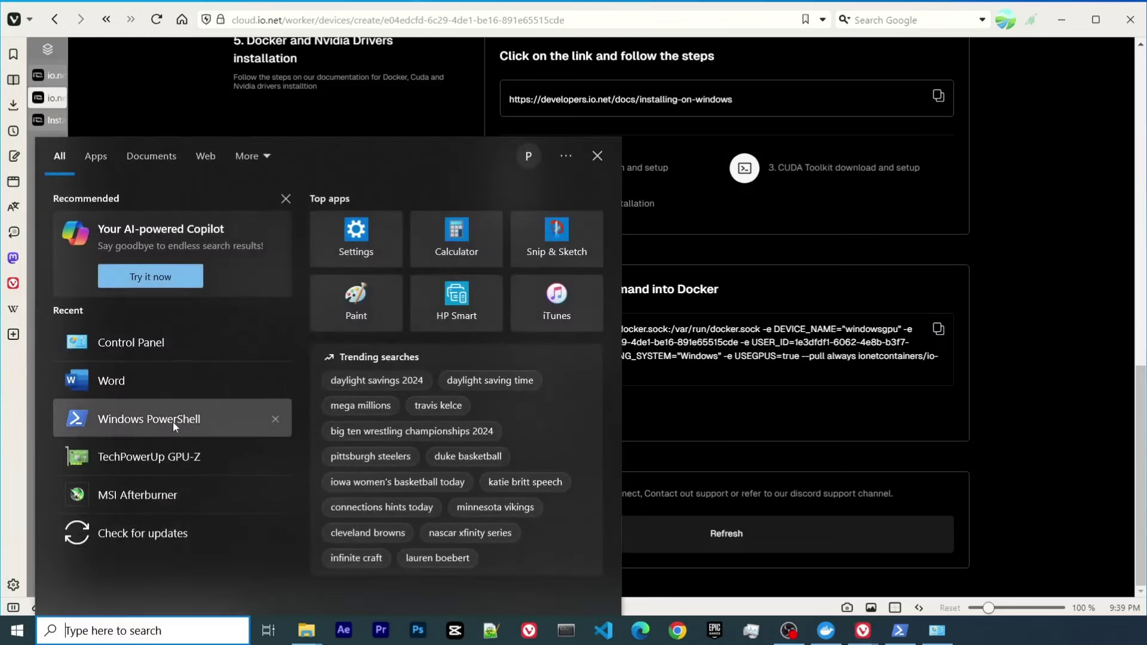
pyautogui.rightClick(168, 421)
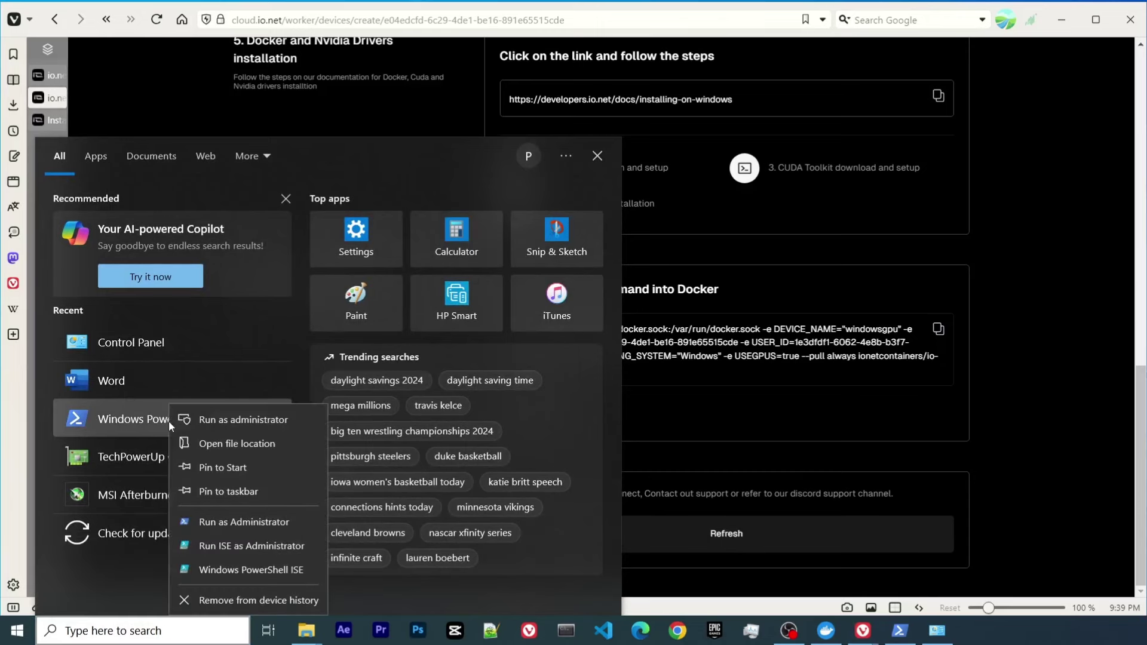
pyautogui.click(241, 423)
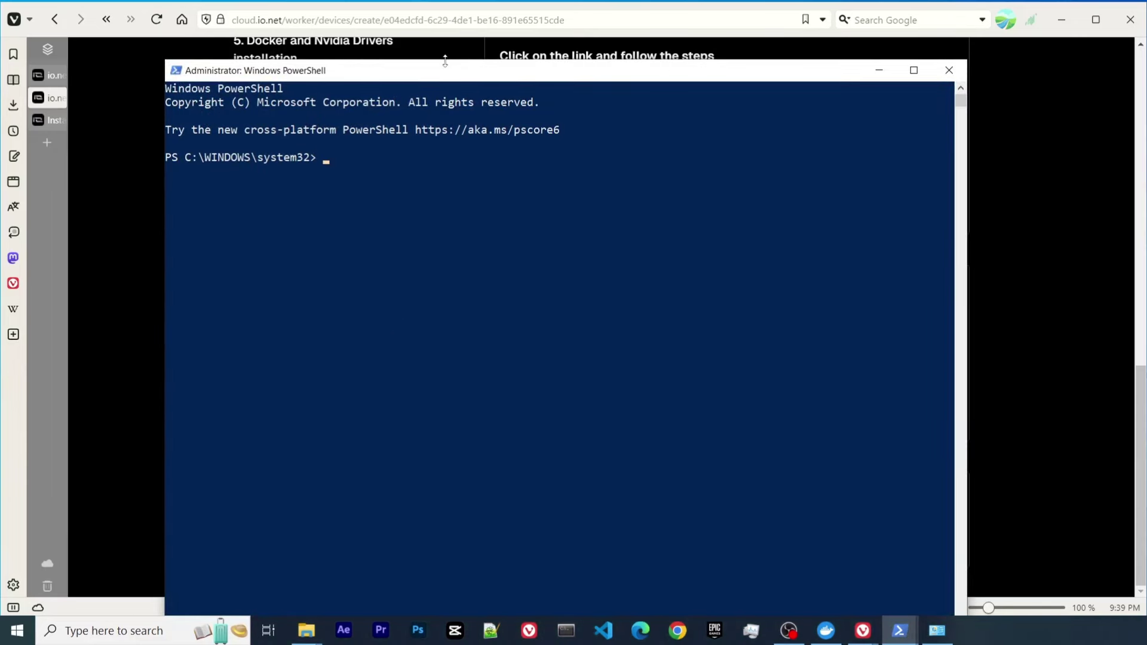
# Step: Resize the PowerShell window and run docker ps to list the running io.net containers
pyautogui.moveTo(445, 60); pyautogui.dragTo(415, 66)
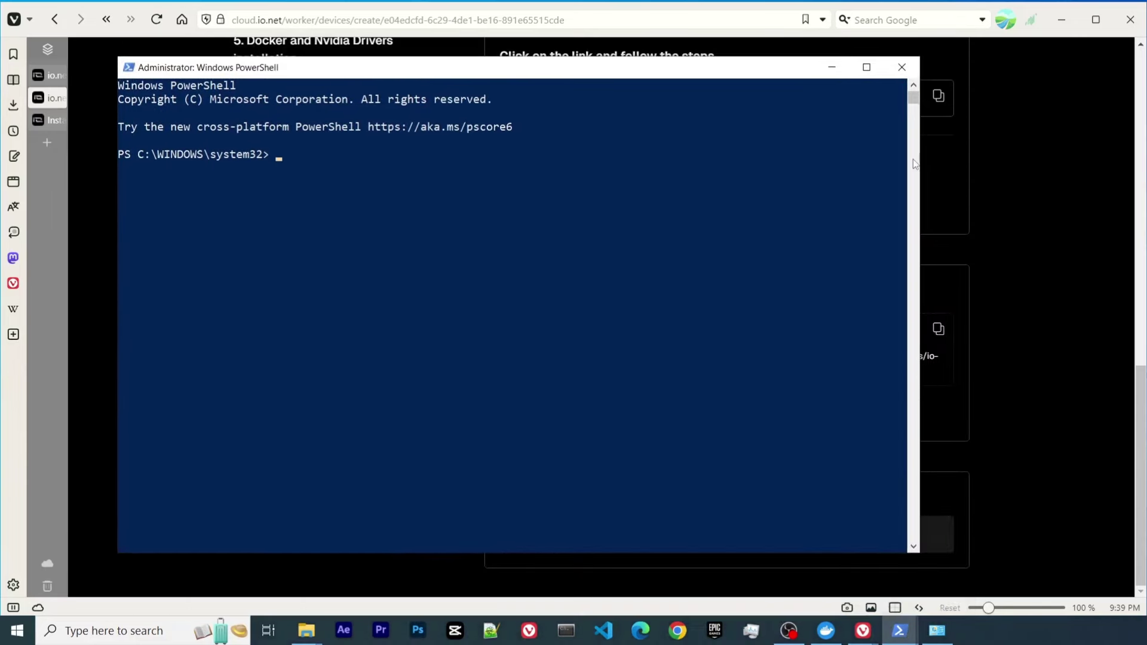
pyautogui.moveTo(920, 160)
pyautogui.mouseDown()
pyautogui.moveTo(725, 146)
pyautogui.moveTo(751, 137)
pyautogui.mouseUp()
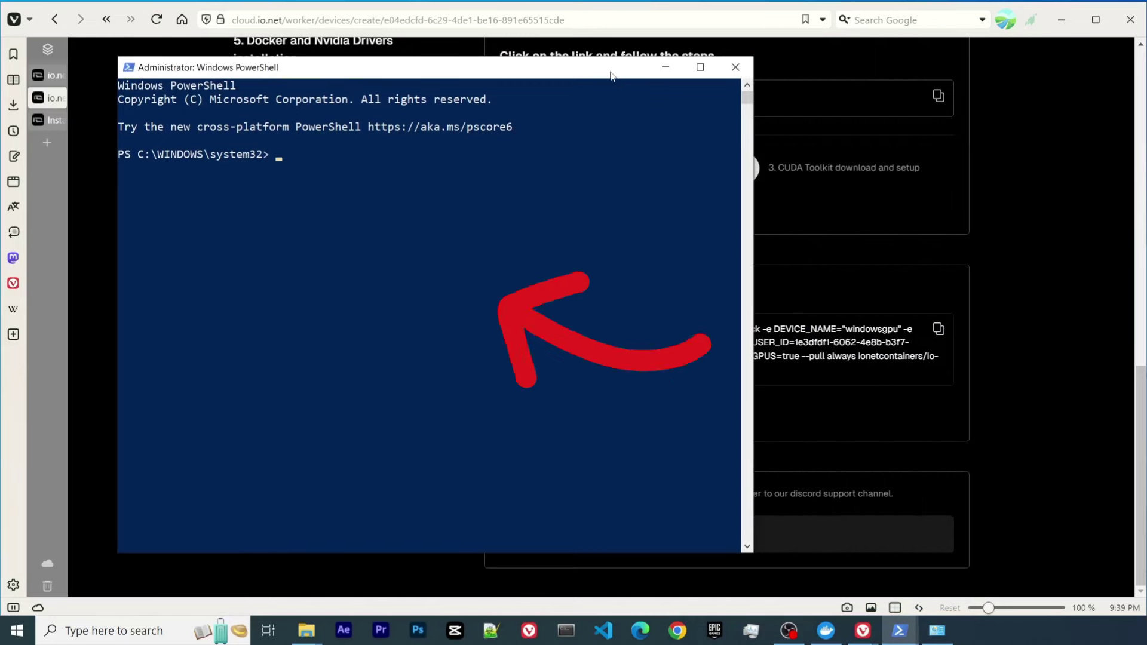
pyautogui.moveTo(604, 73)
pyautogui.mouseDown()
pyautogui.moveTo(488, 90)
pyautogui.moveTo(513, 103)
pyautogui.mouseUp()
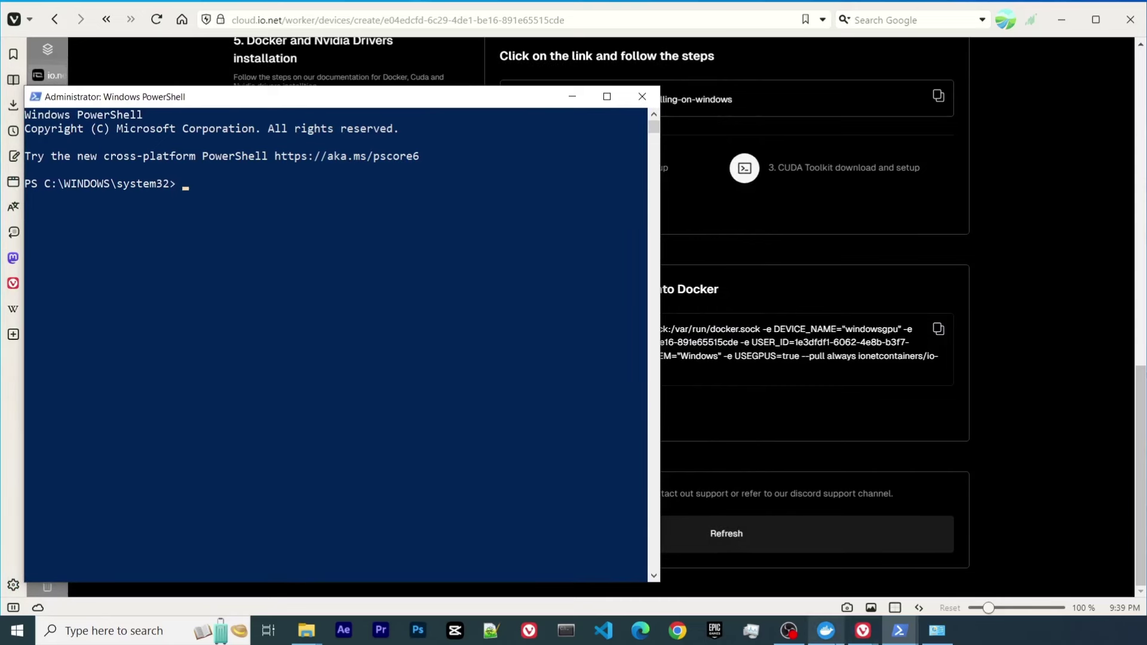
pyautogui.write('d')
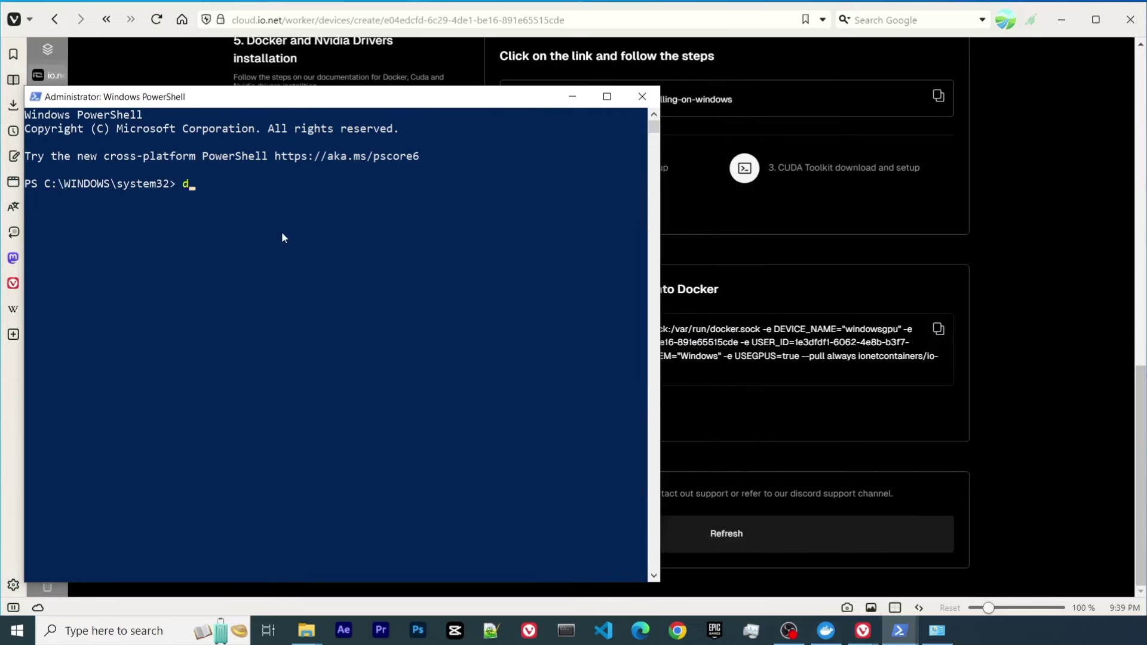
pyautogui.write('ocker ps')
pyautogui.press('Return')
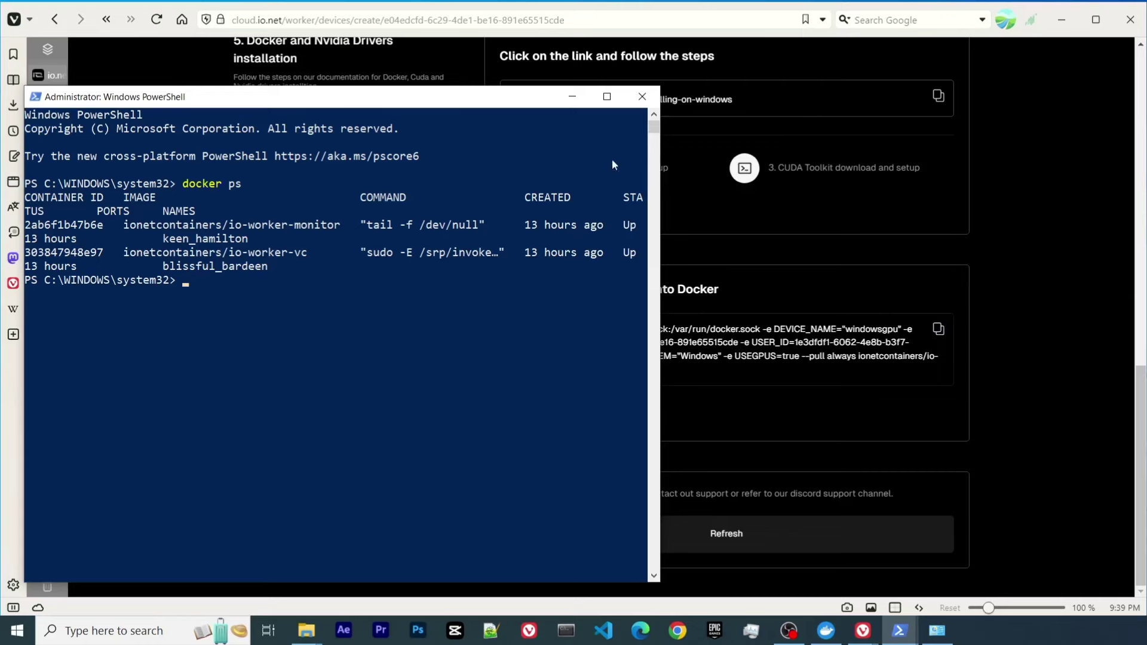
# Step: Hide PowerShell, bring up and widen Docker Desktop, then review its Volumes and the three io.net images
pyautogui.click(572, 98)
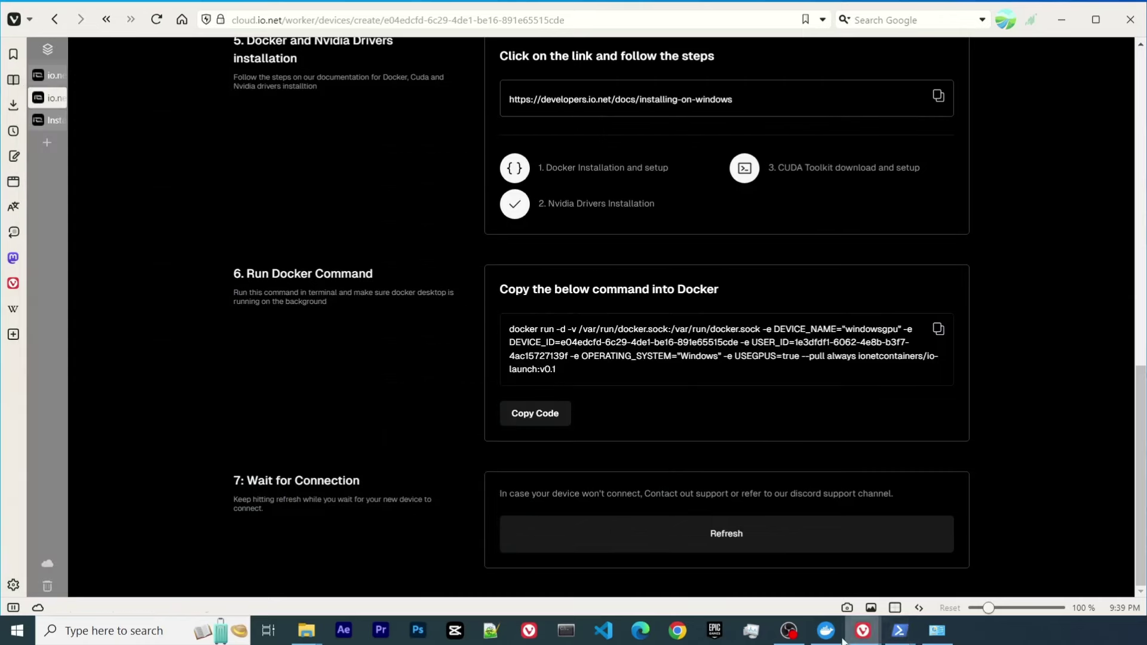
pyautogui.click(827, 630)
pyautogui.moveTo(883, 17); pyautogui.dragTo(329, 20)
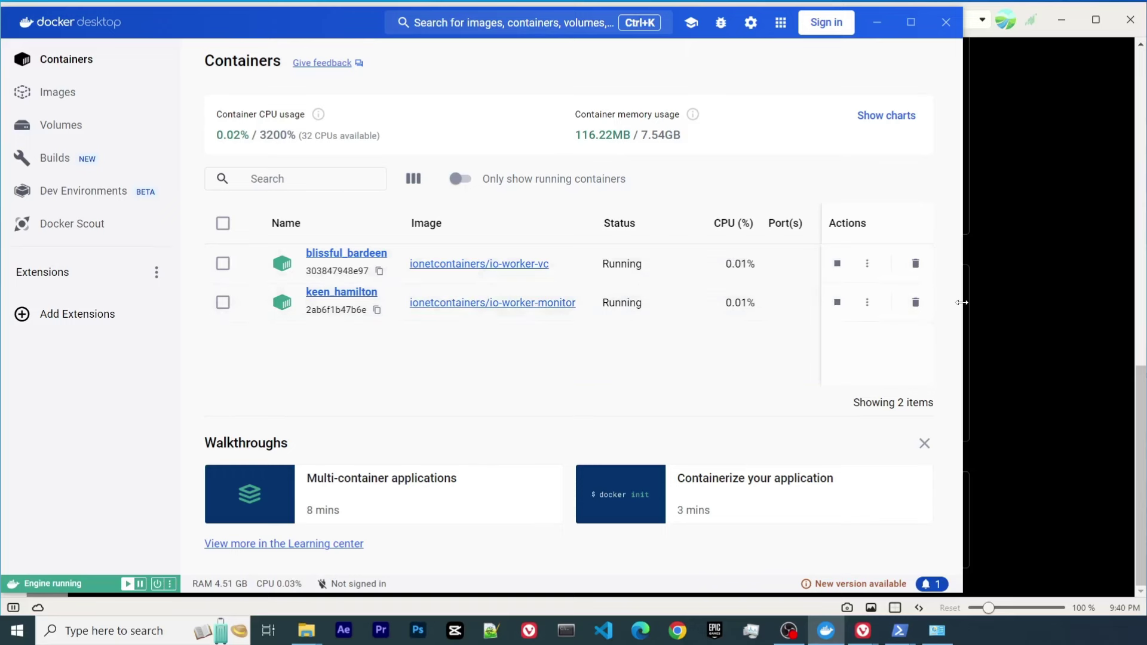
pyautogui.moveTo(962, 302); pyautogui.dragTo(1102, 300)
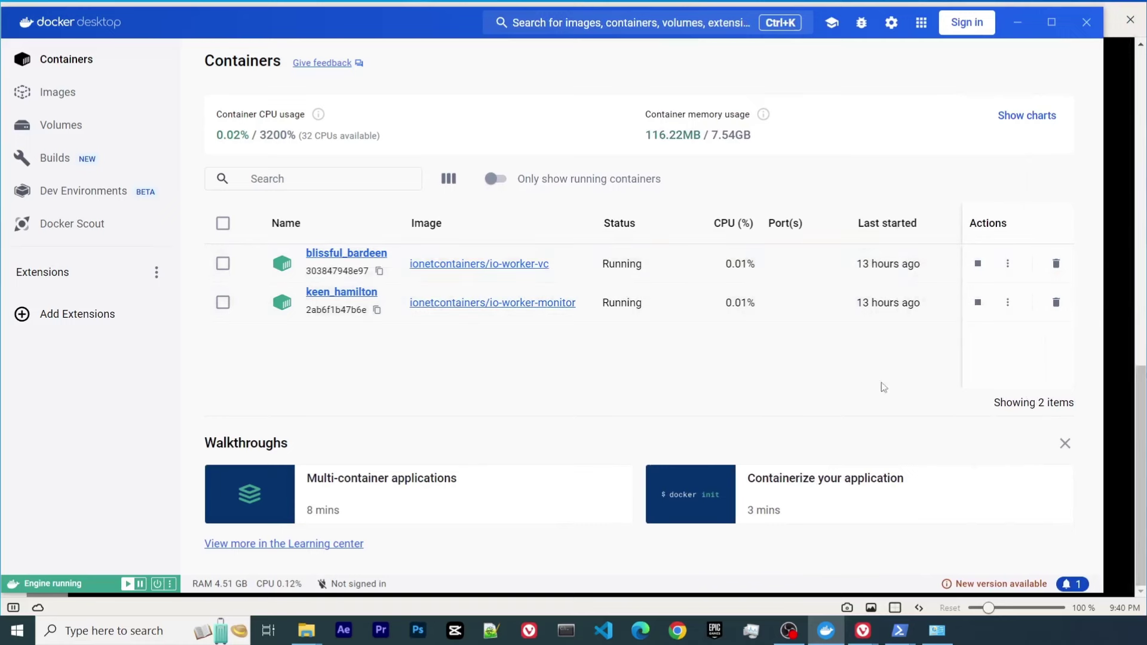
pyautogui.click(58, 130)
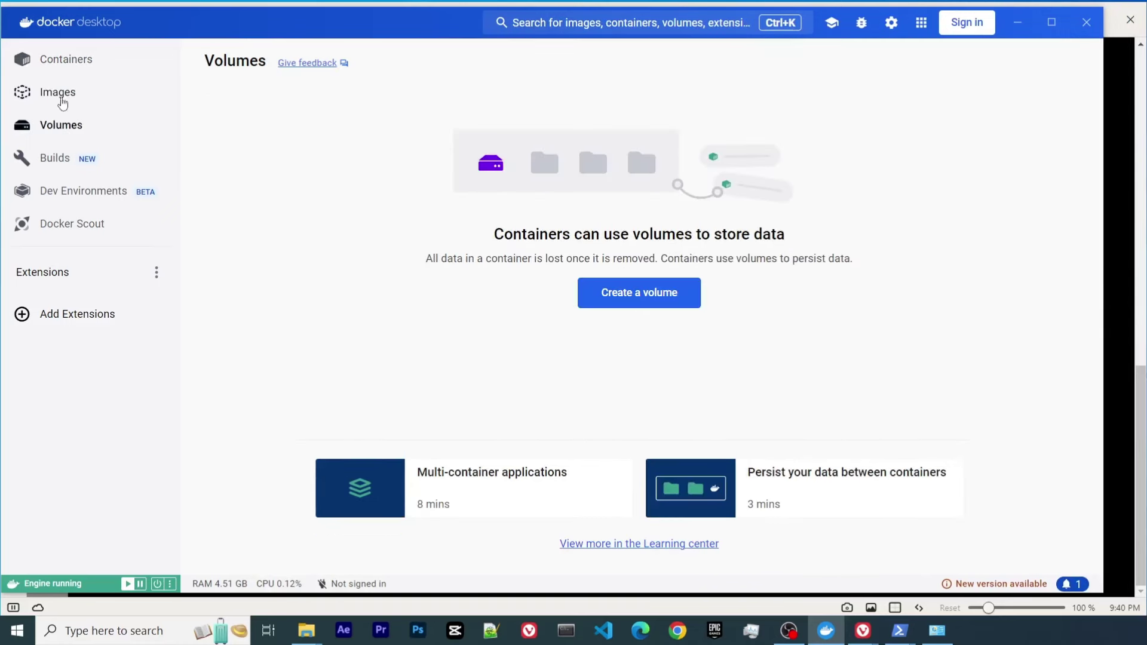
pyautogui.click(58, 97)
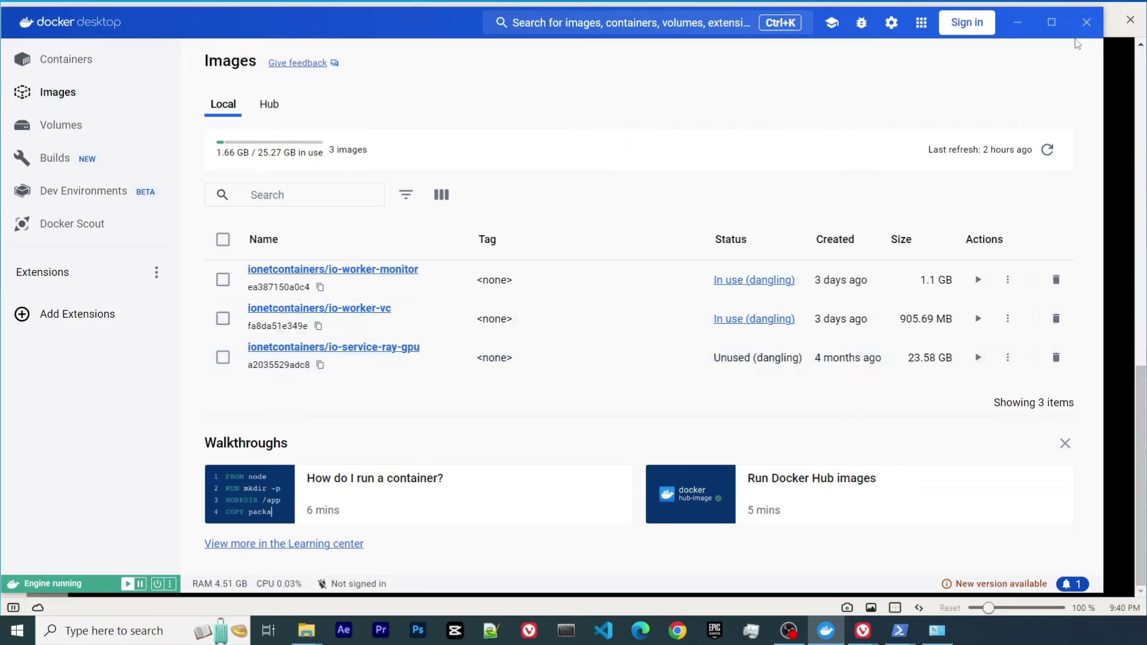
# Step: Hide Docker Desktop, scroll the Add New Devices page back to the top, and go to Workers
pyautogui.click(1022, 30)
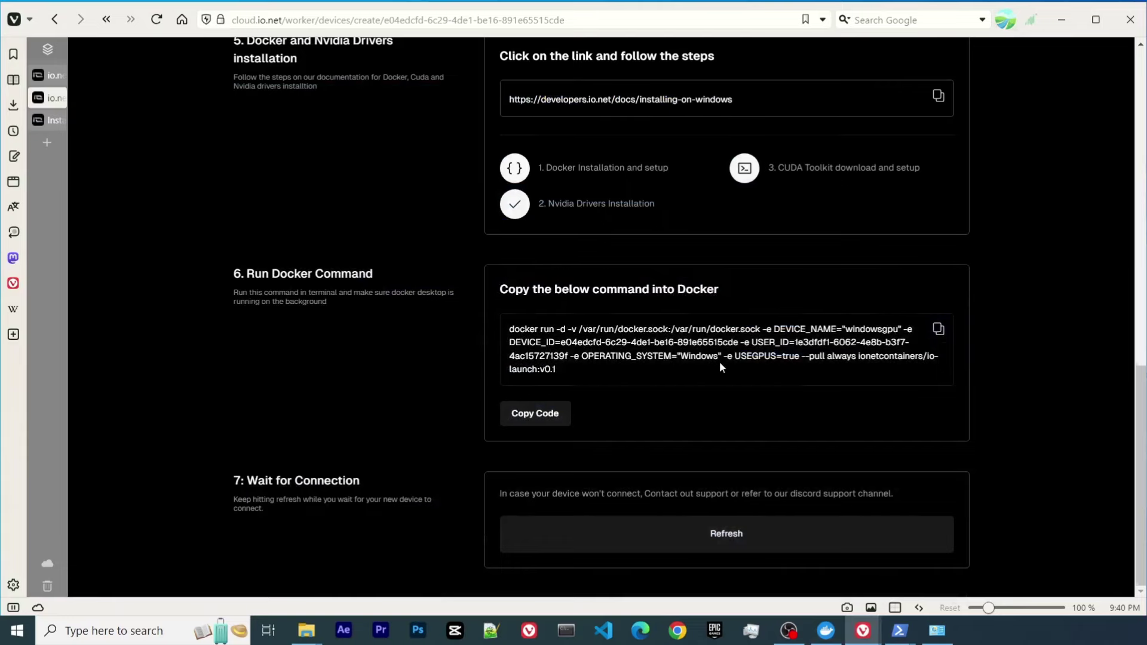
pyautogui.scroll(20, 719, 362)
pyautogui.scroll(-15, 589, 402)
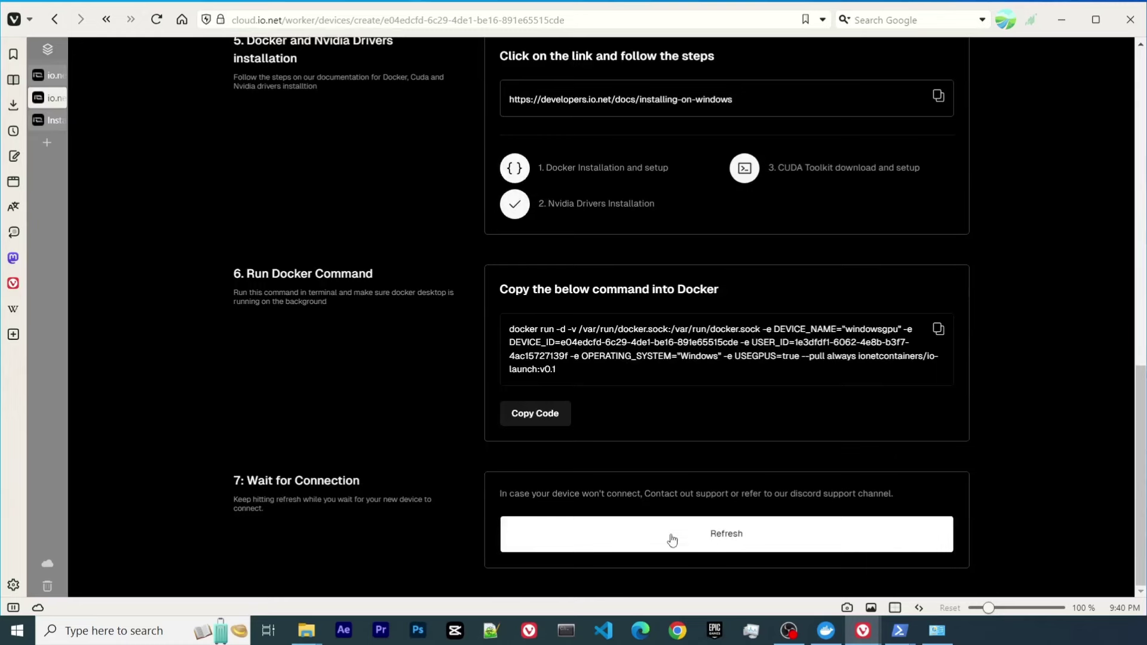
pyautogui.scroll(15, 712, 478)
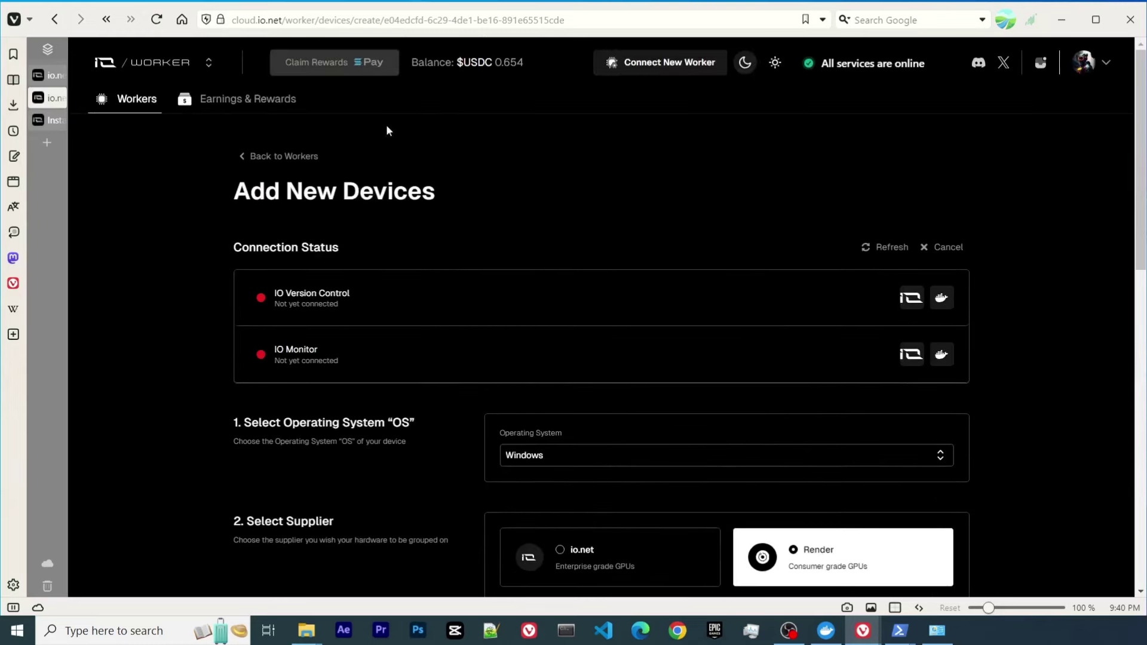
pyautogui.click(148, 109)
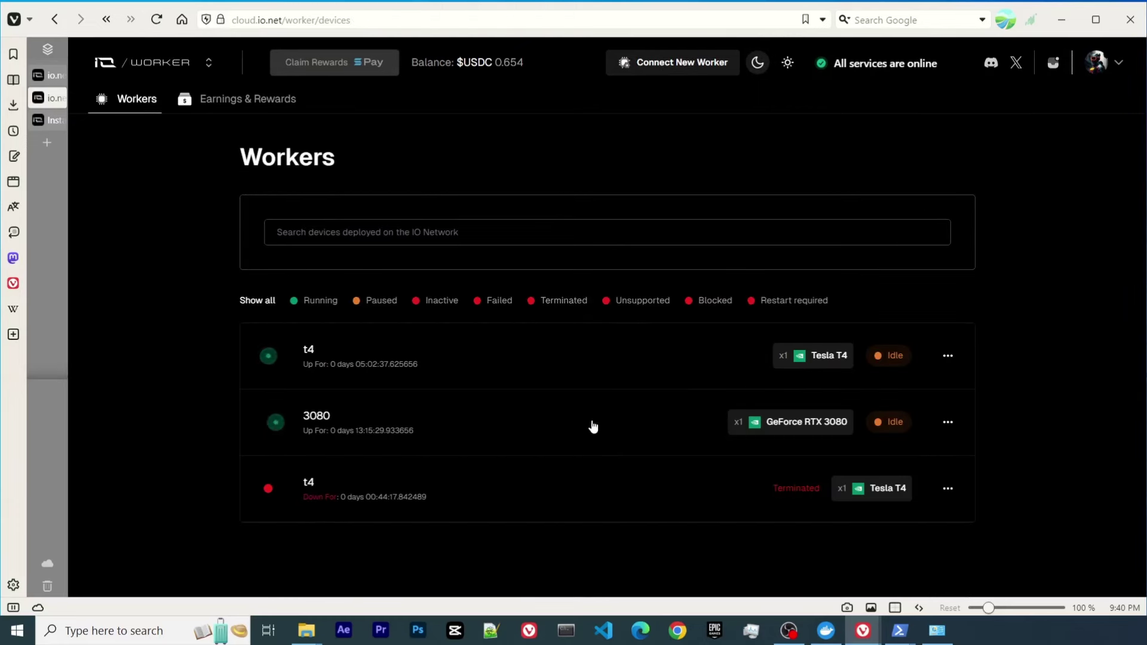
pyautogui.click(471, 423)
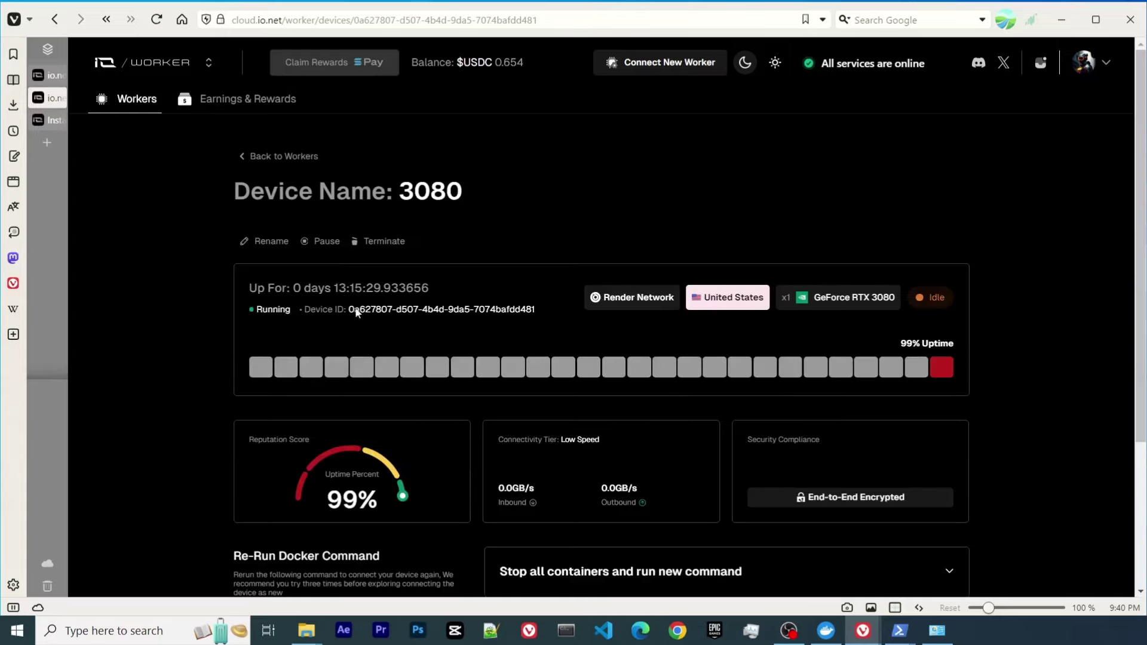
pyautogui.scroll(-3, 601, 317)
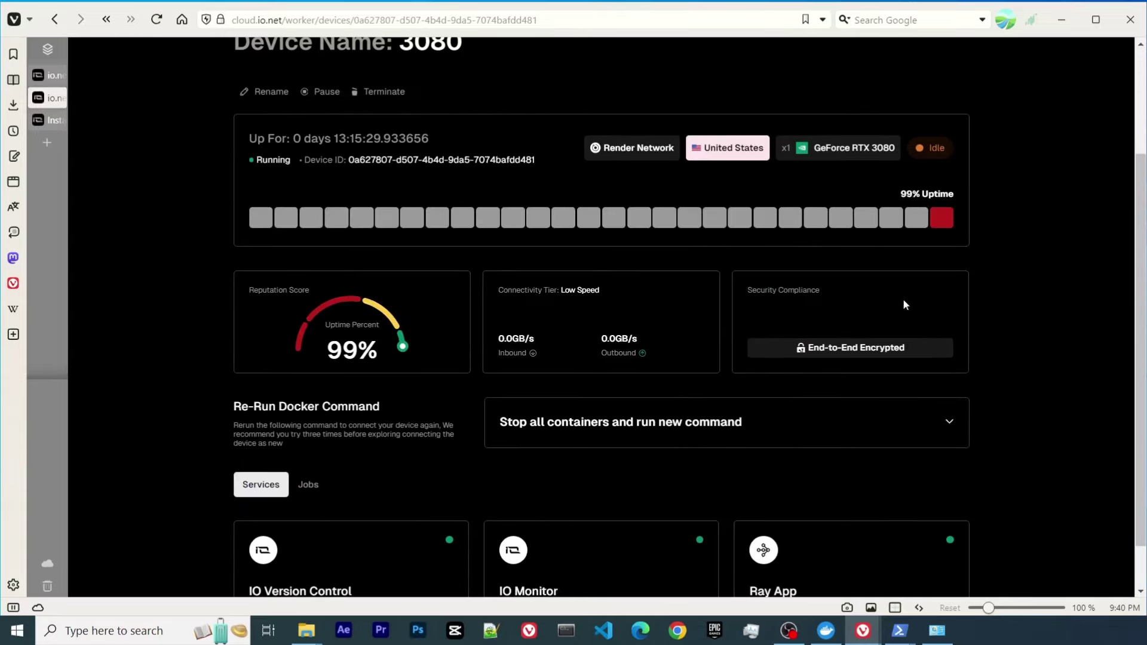
pyautogui.scroll(-1, 949, 319)
pyautogui.scroll(4, 798, 376)
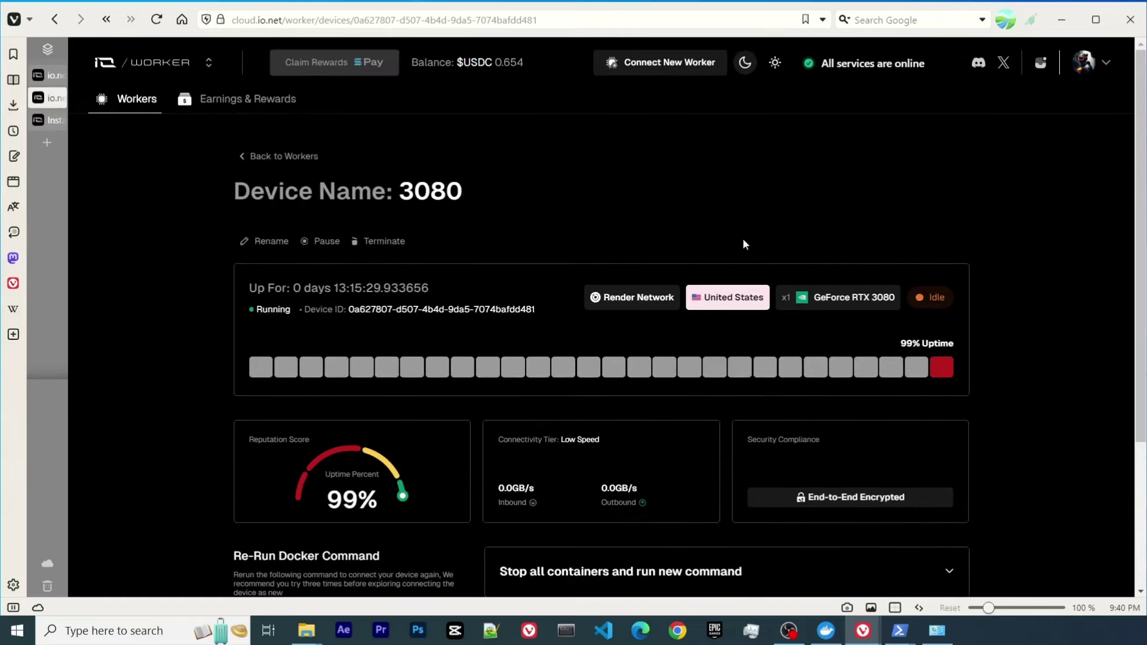
pyautogui.click(143, 62)
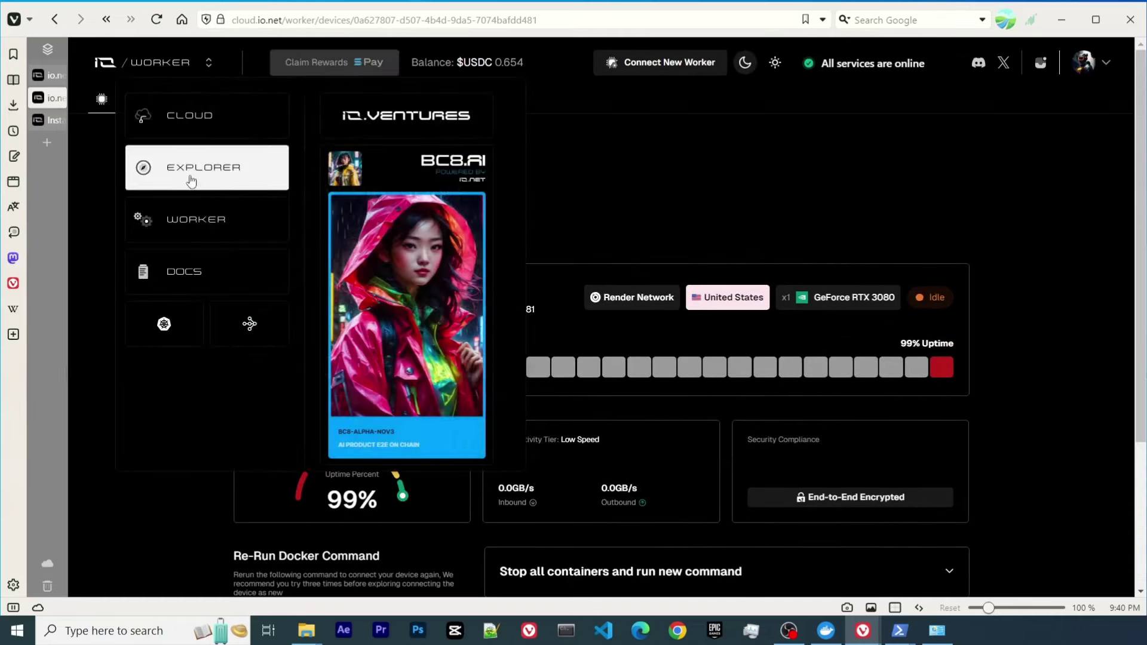
pyautogui.click(197, 221)
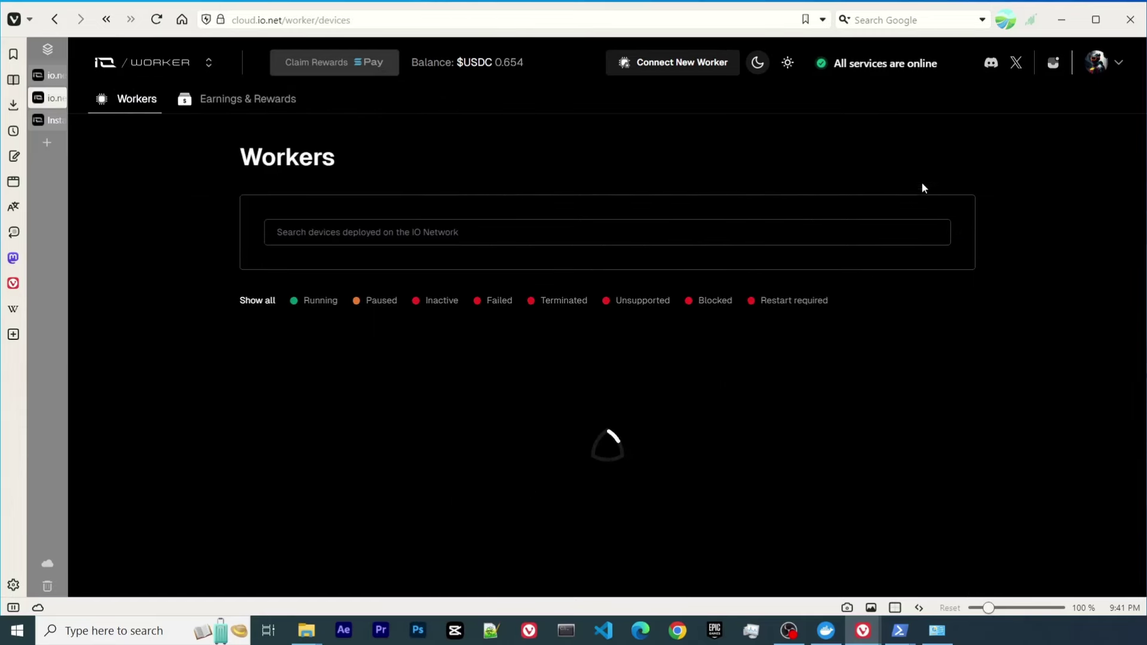
pyautogui.click(787, 60)
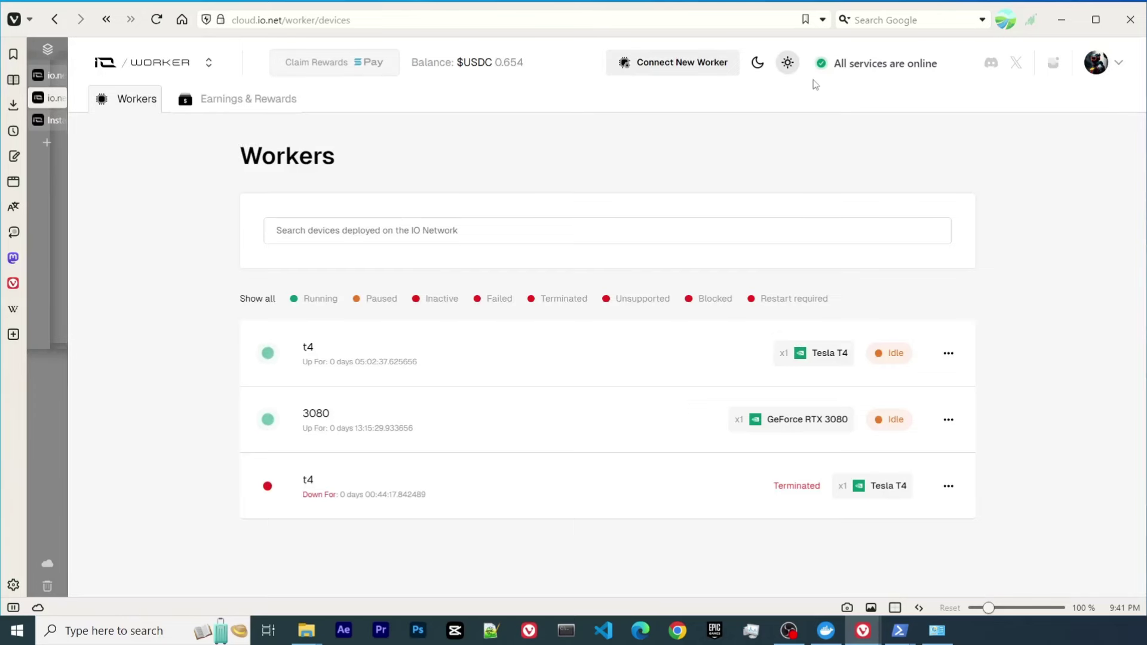
pyautogui.click(758, 62)
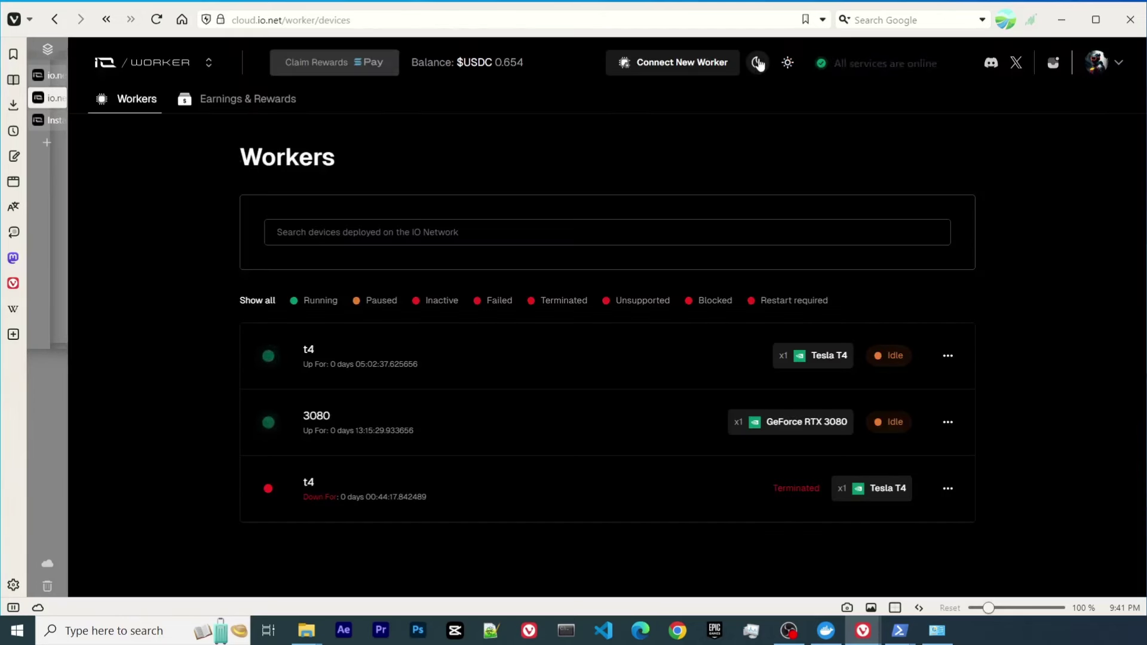